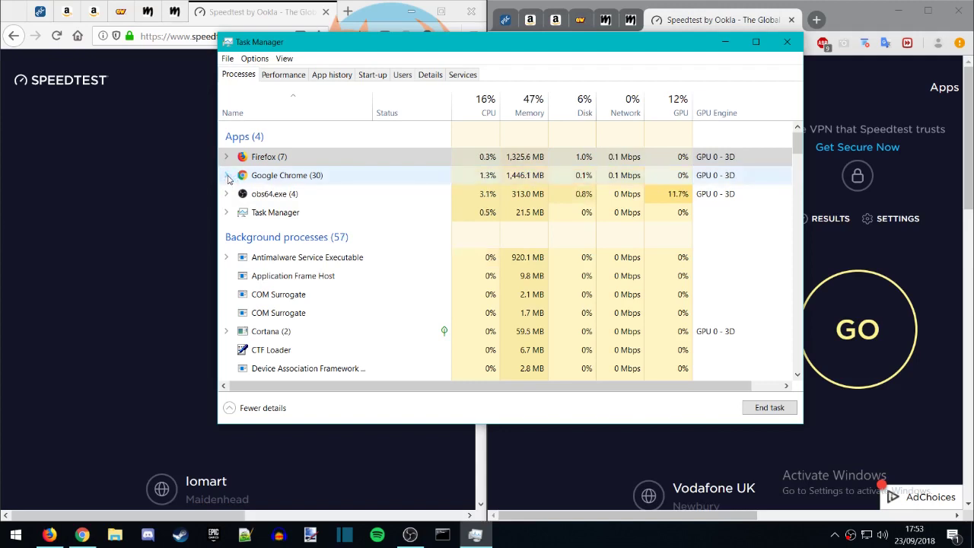
- Select Google Chrome in Task Manager and check the CPU usage graphs
left_click(327, 176)
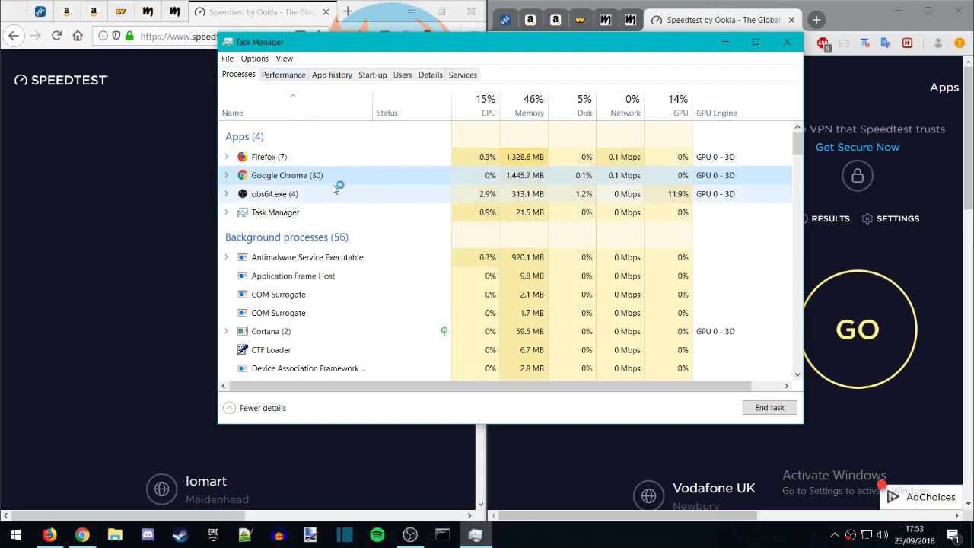
left_click(289, 76)
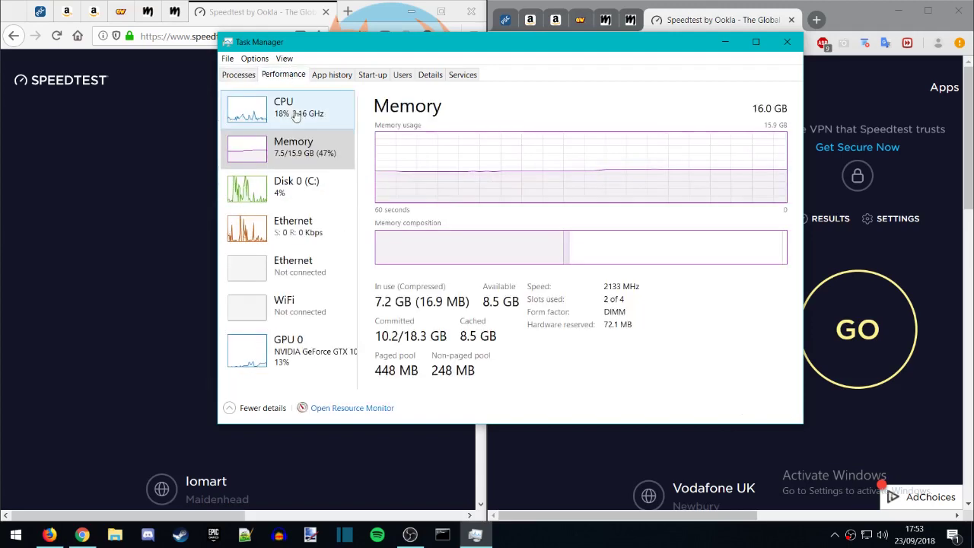
left_click(296, 113)
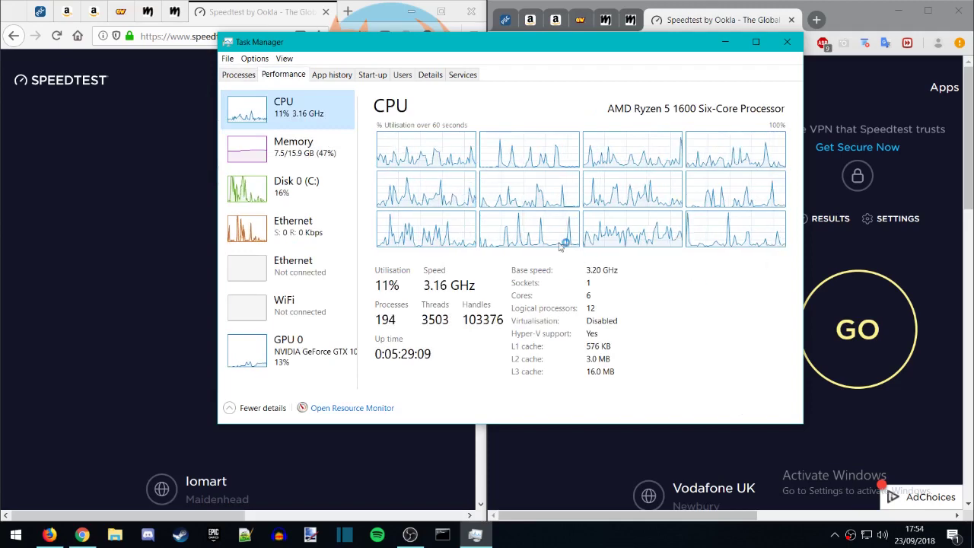
left_click(238, 75)
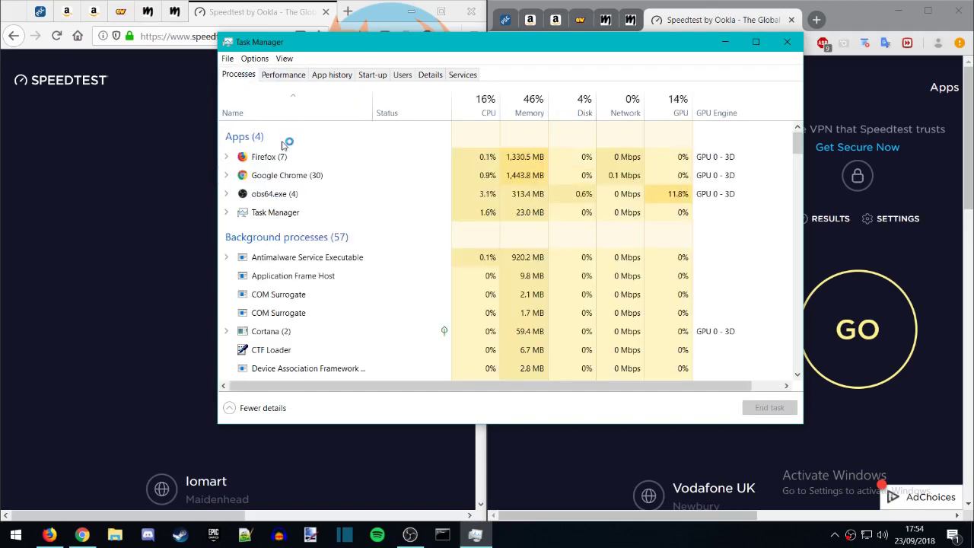
- Select Firefox (7), expand and collapse its sub-processes, and glance at Performance
left_click(280, 157)
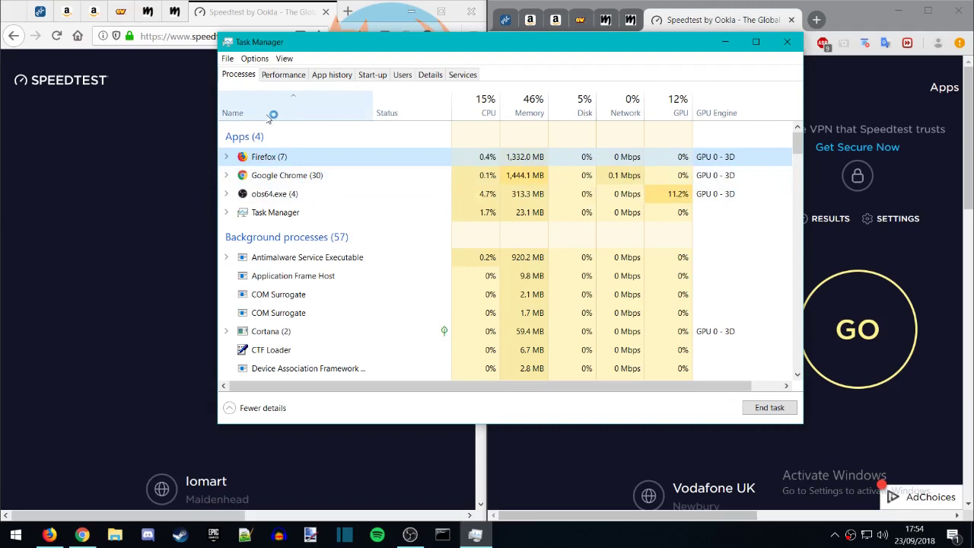
left_click(226, 157)
left_click(226, 157)
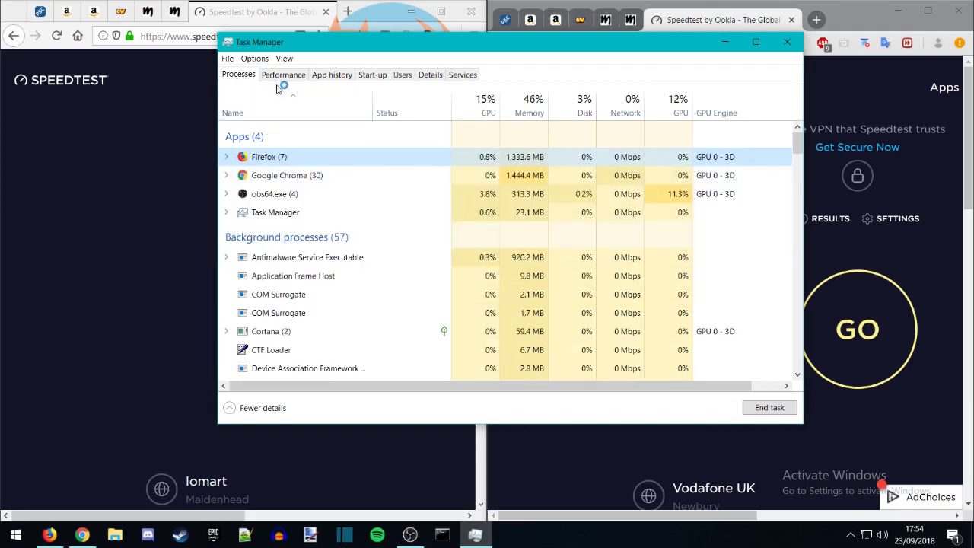
left_click(283, 75)
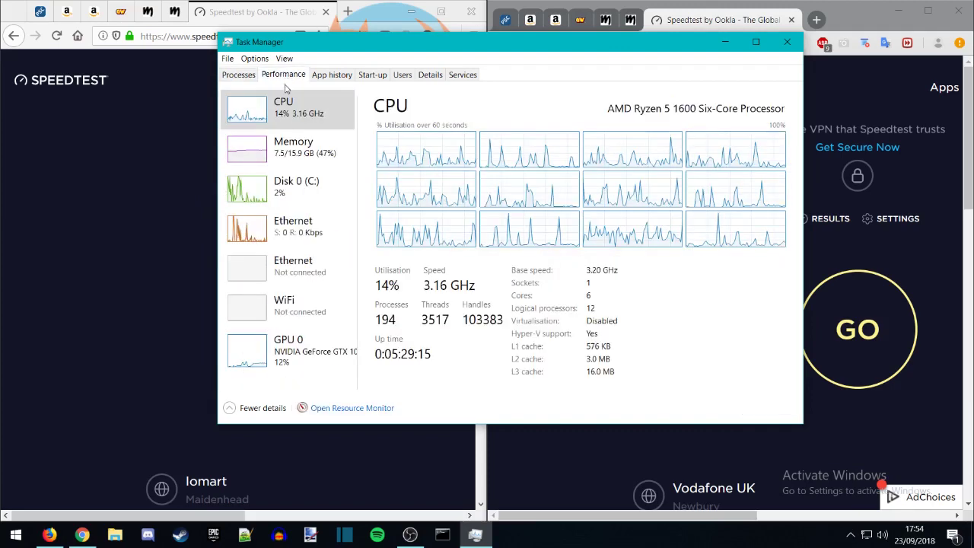
left_click(248, 80)
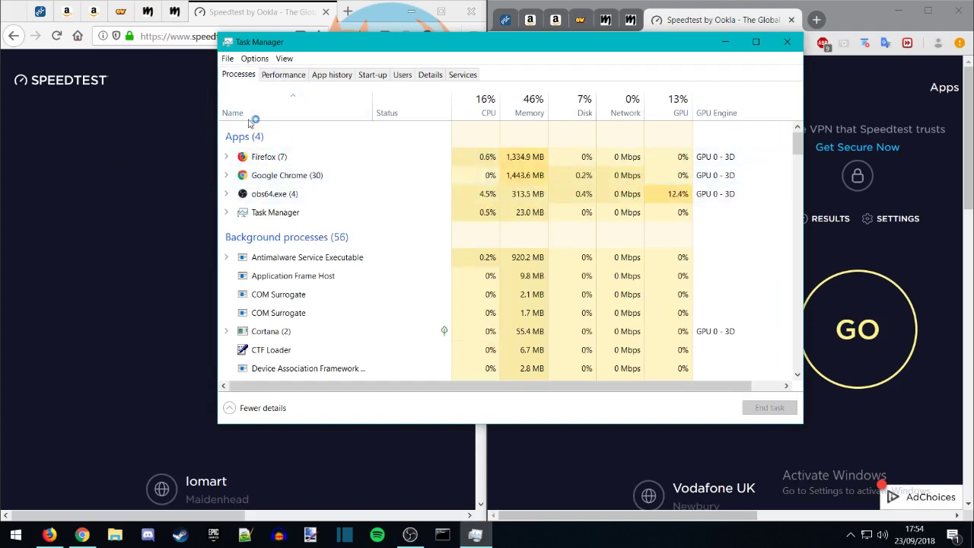
- Move Task Manager down-left, review the Memory and CPU graphs, then return to Processes
left_click_drag(411, 53, 397, 89)
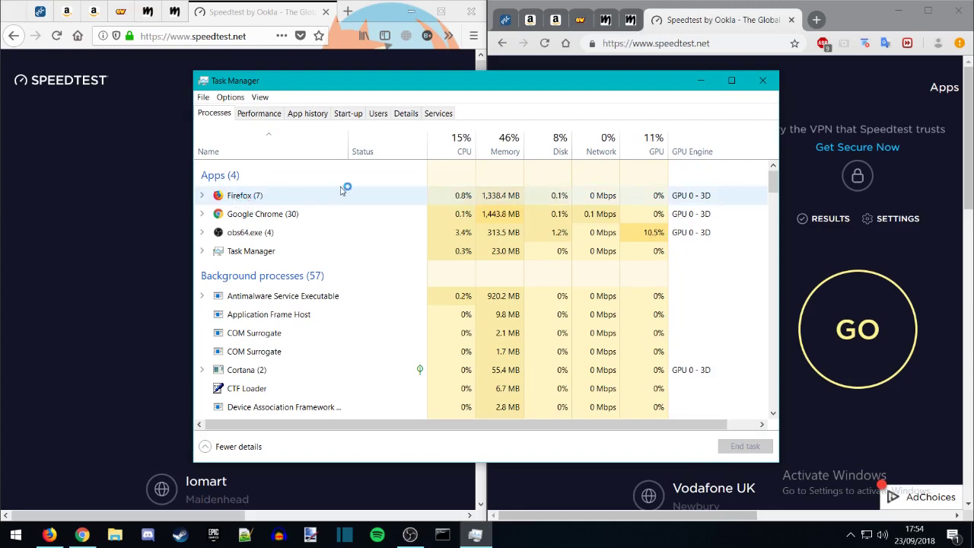
left_click(257, 113)
left_click(255, 189)
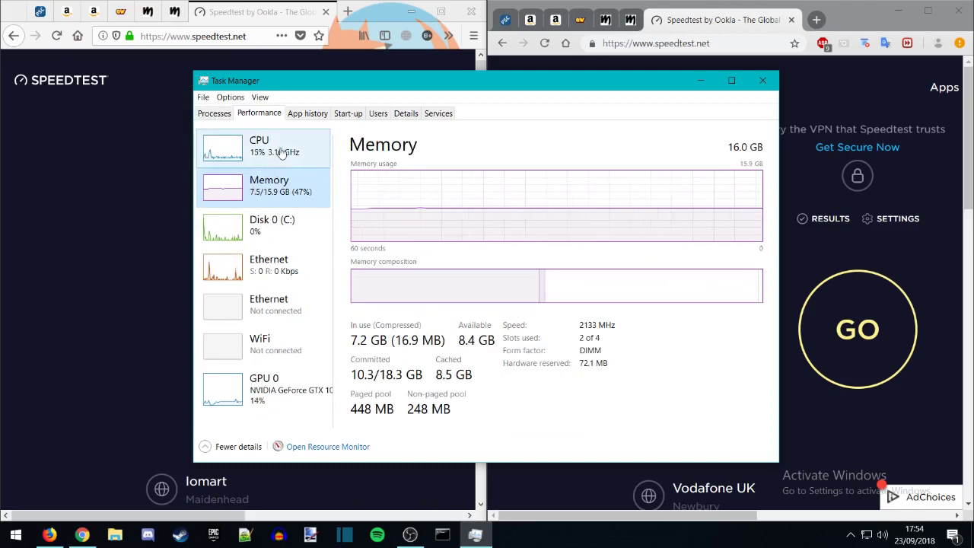
left_click(243, 155)
left_click(216, 113)
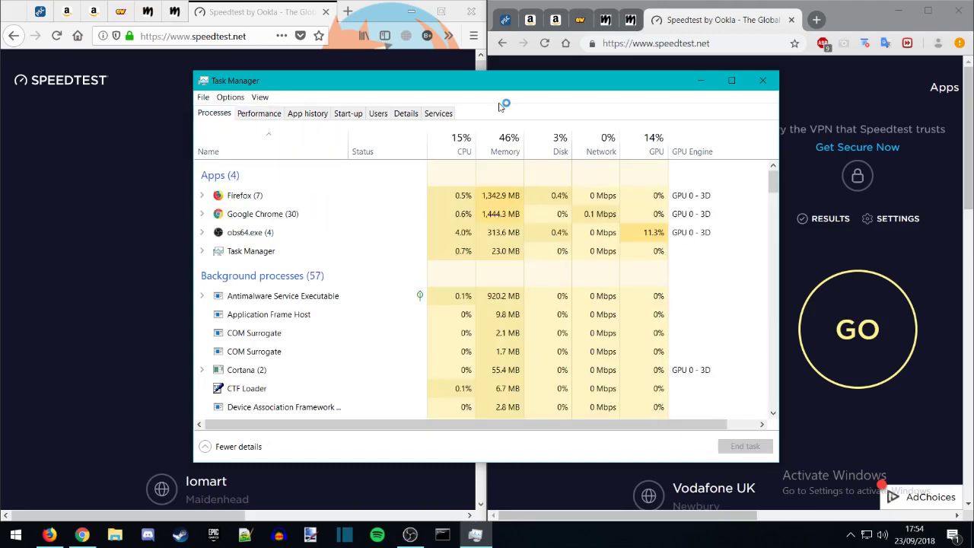
left_click(312, 114)
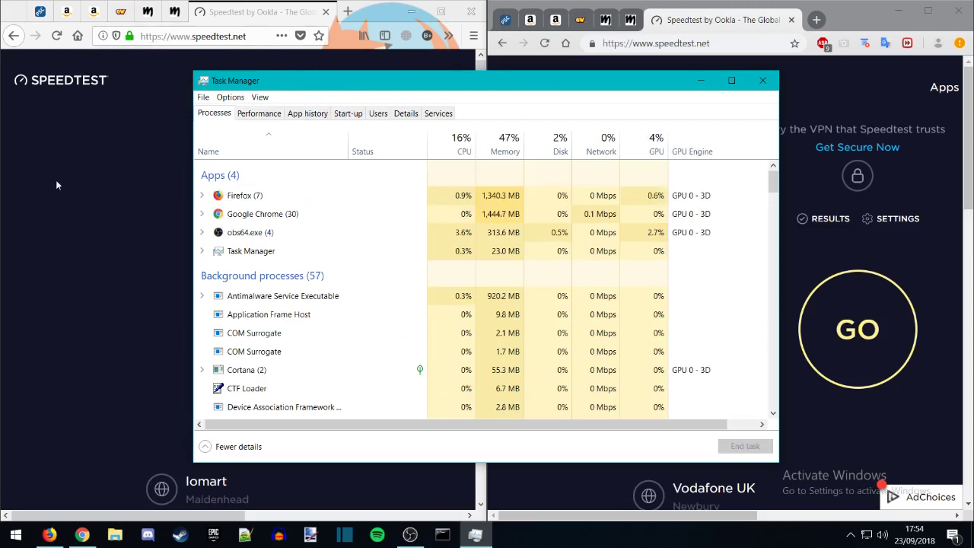
- Run Speedtest in Firefox (15.29 down, 6.69 up) and view Chrome's result (15.49/6.40)
left_click(41, 248)
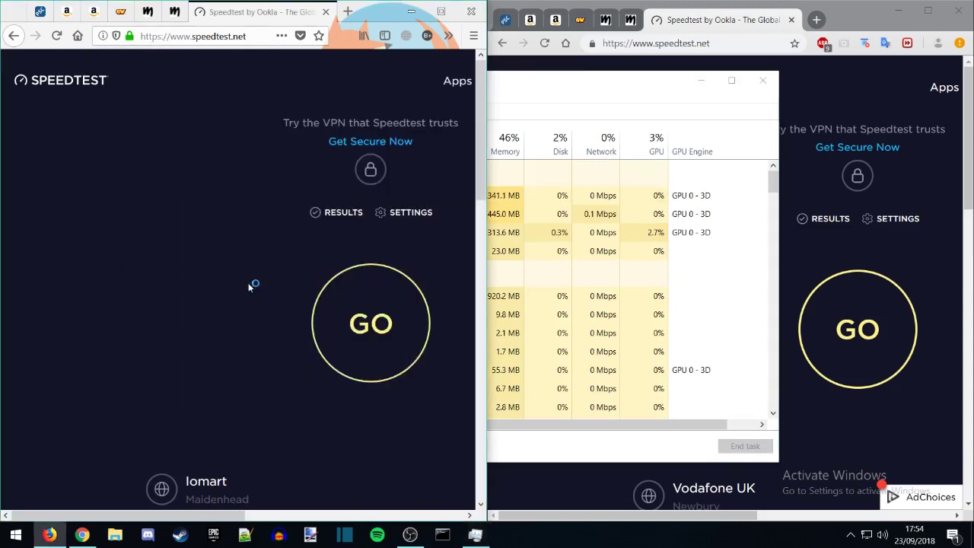
left_click(330, 312)
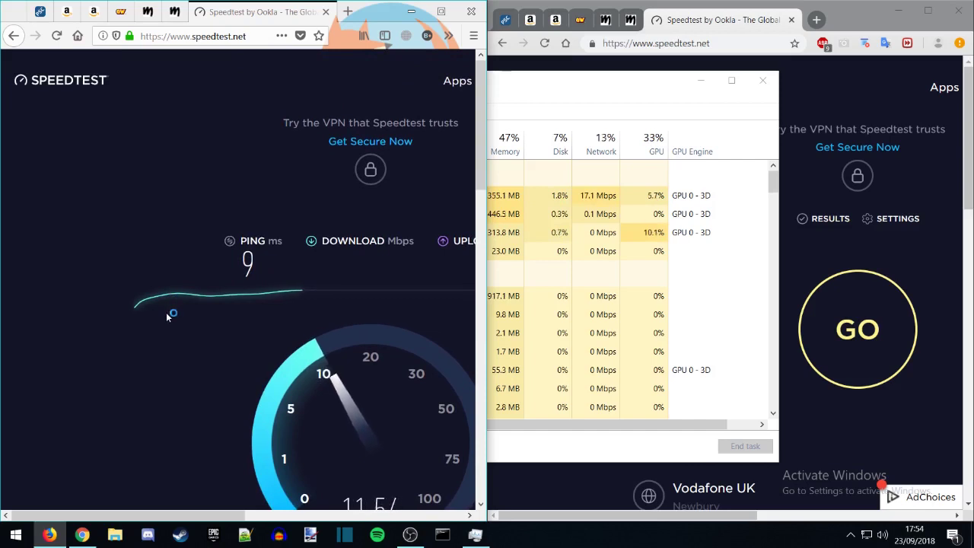
scroll(167, 317, "down", 1)
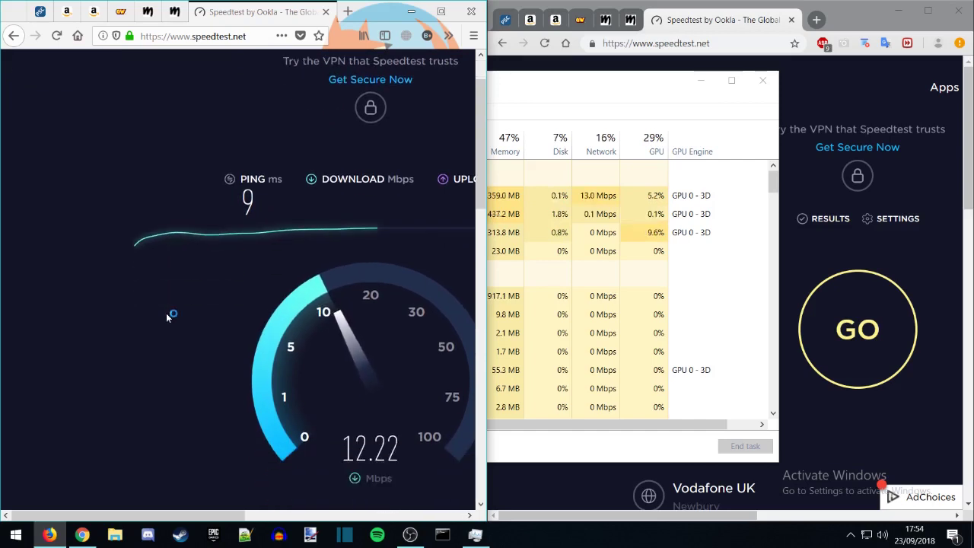
scroll(167, 316, "up", 1)
scroll(168, 317, "down", 1)
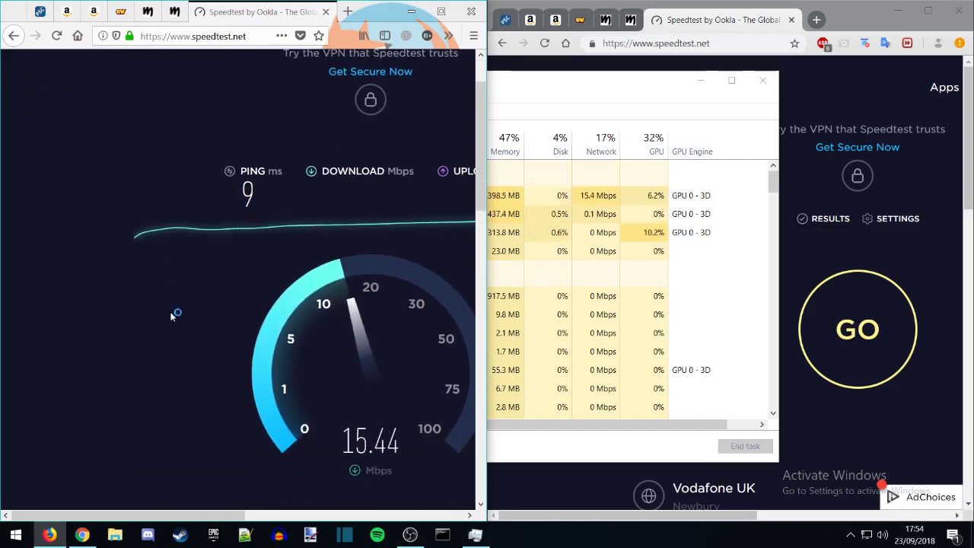
scroll(171, 316, "up", 1)
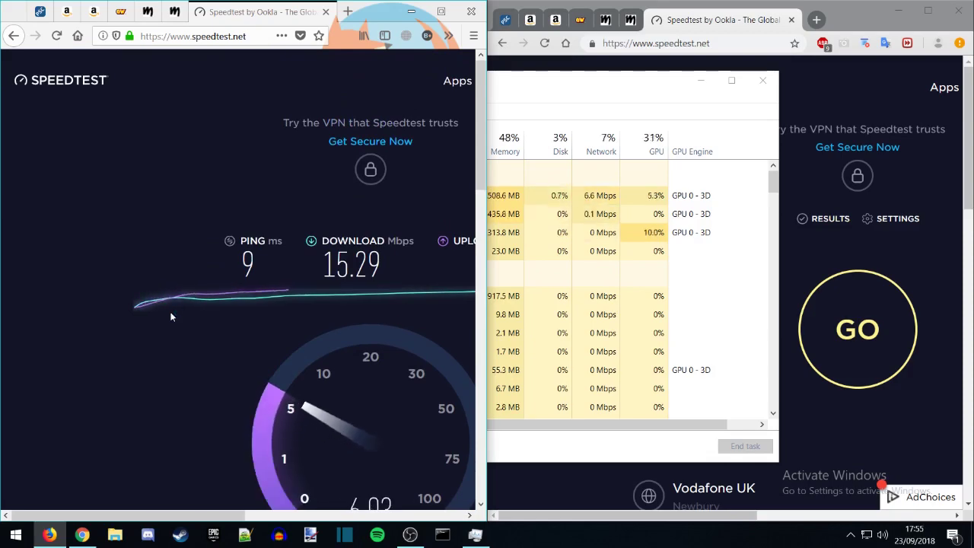
scroll(172, 312, "down", 3)
left_click(558, 487)
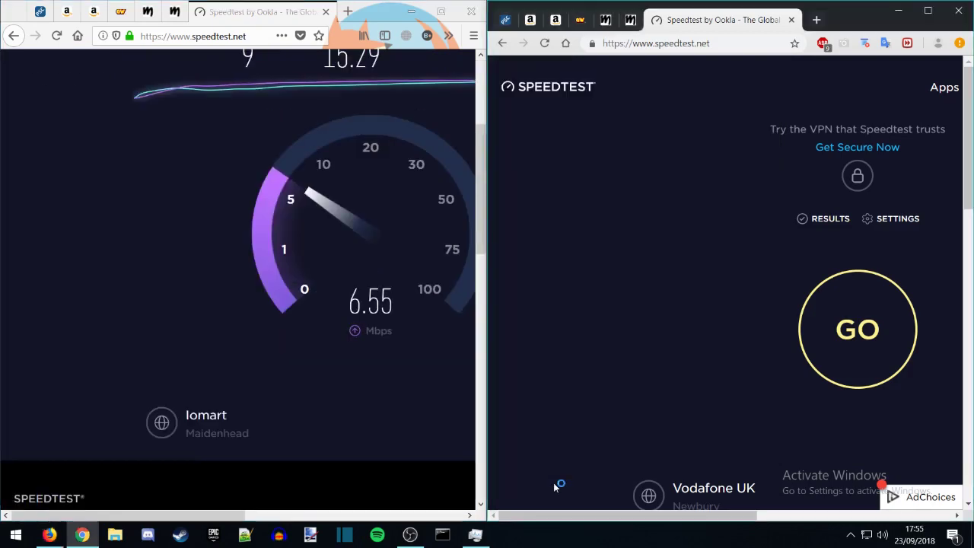
scroll(558, 468, "down", 1)
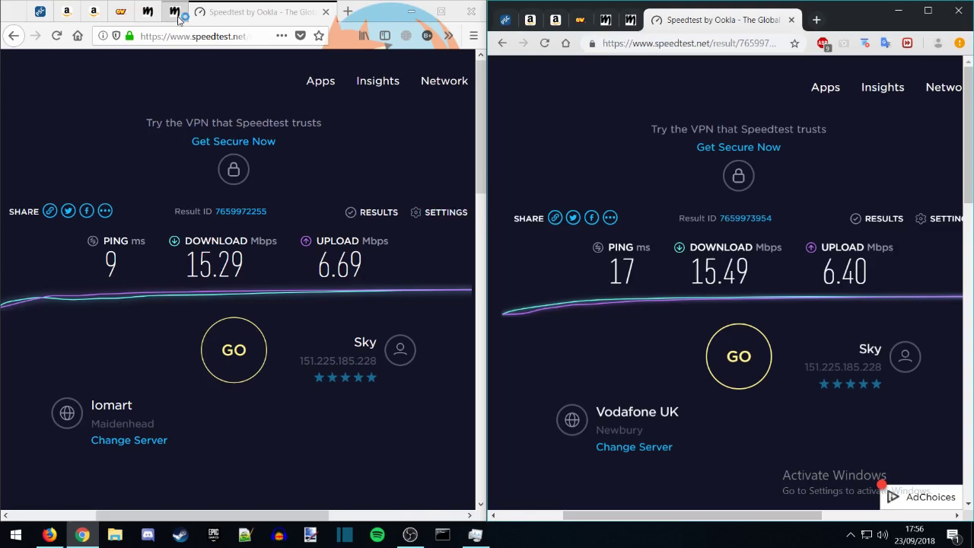
- Load the Robots Core Box product page in Firefox and Chrome, reloading it in Chrome
left_click(174, 11)
left_click(630, 19)
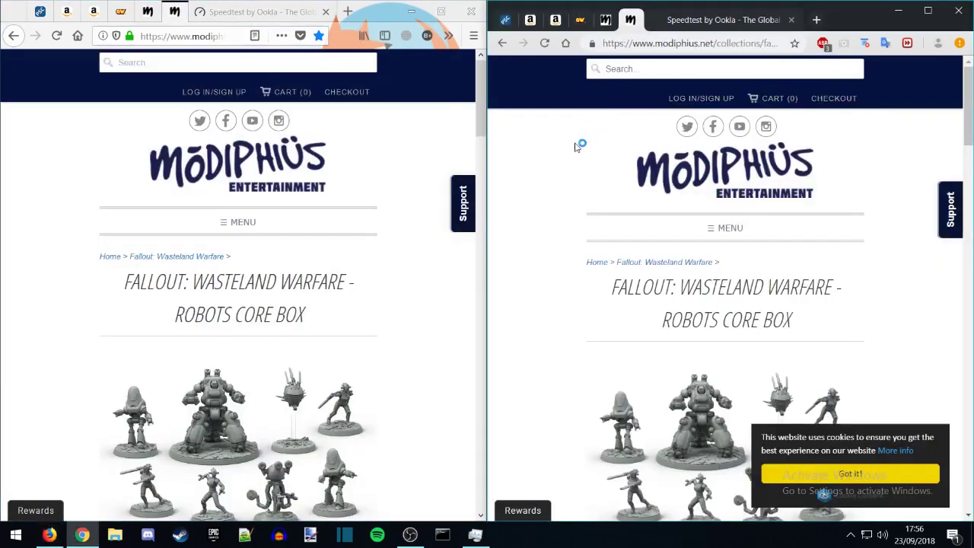
left_click(541, 44)
- Reload the Modiphius Robots Core Box page again in Firefox and Chrome
left_click(18, 265)
scroll(22, 267, "down", 3)
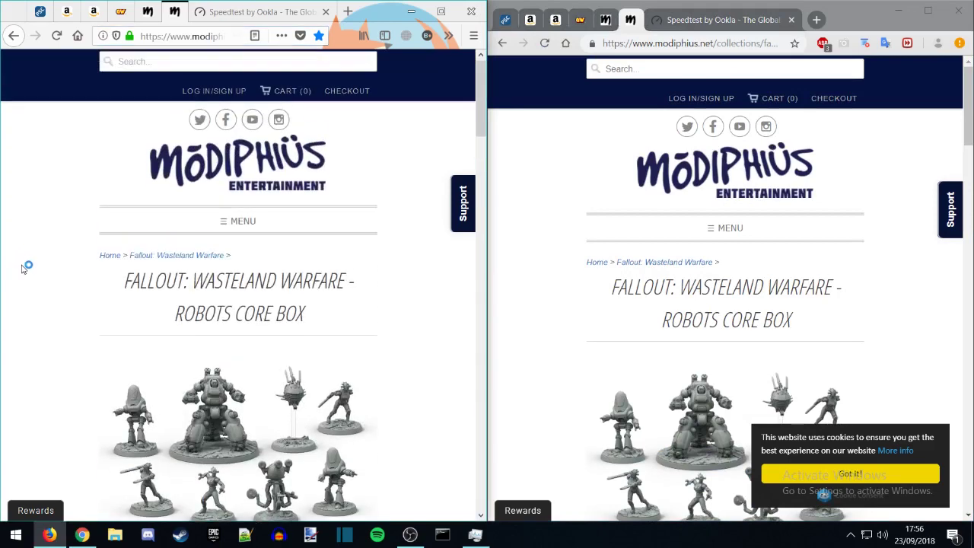
scroll(23, 269, "down", 1)
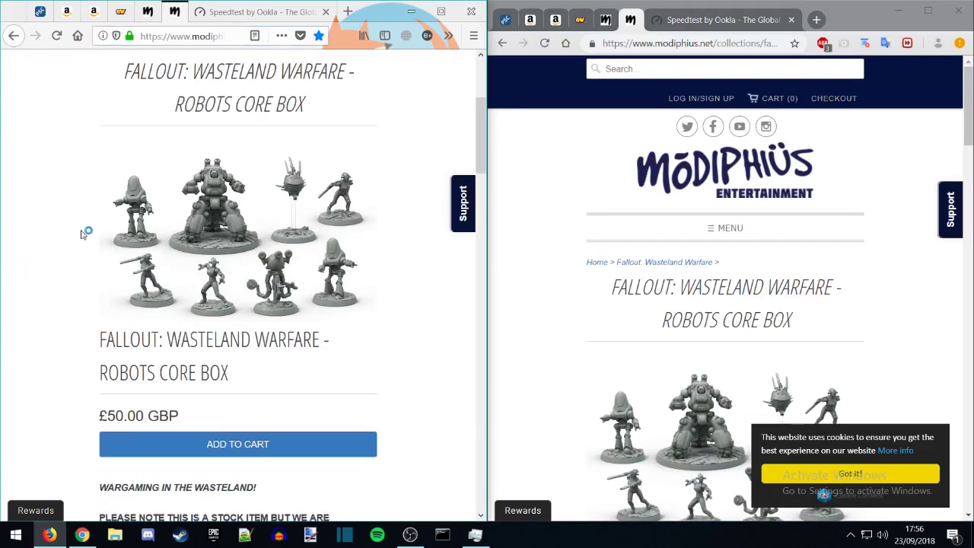
left_click(192, 40)
key("Return")
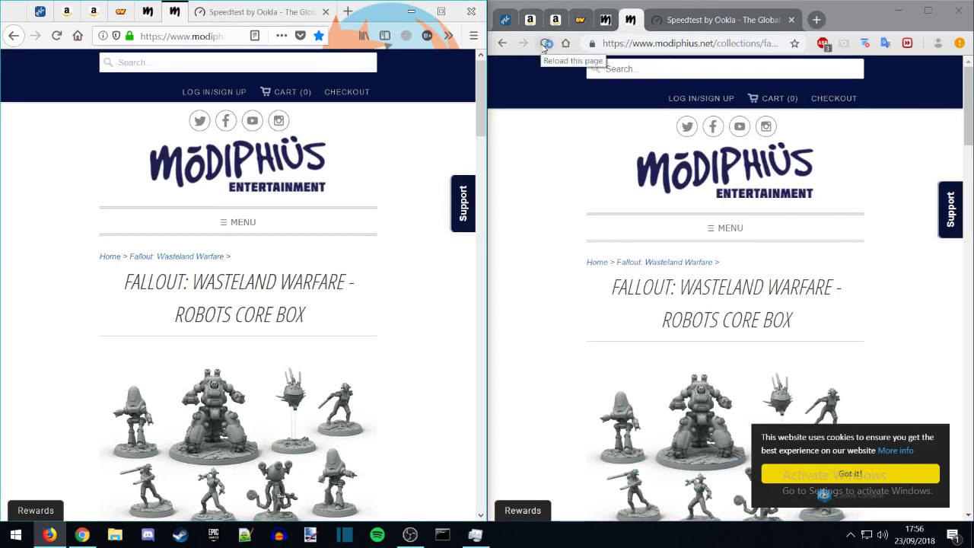
left_click(544, 43)
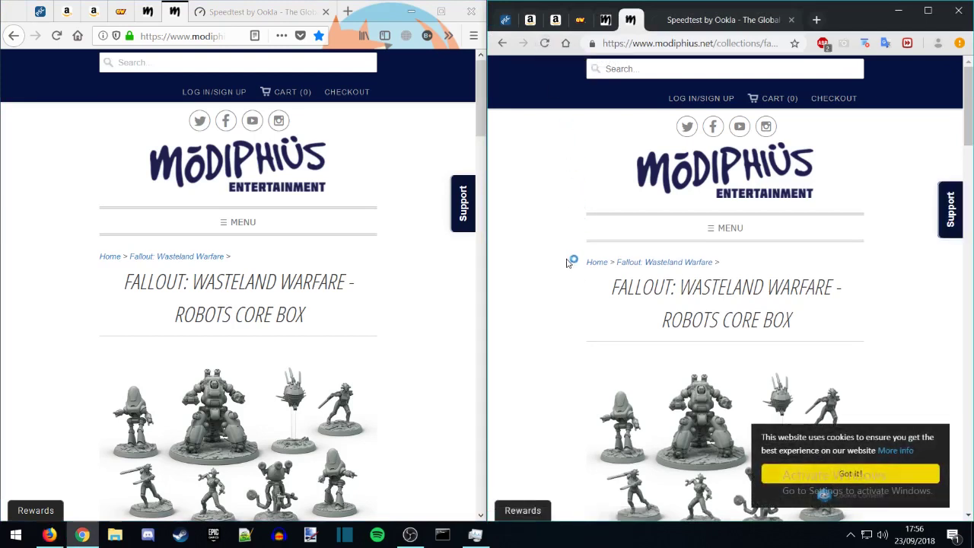
left_click(57, 38)
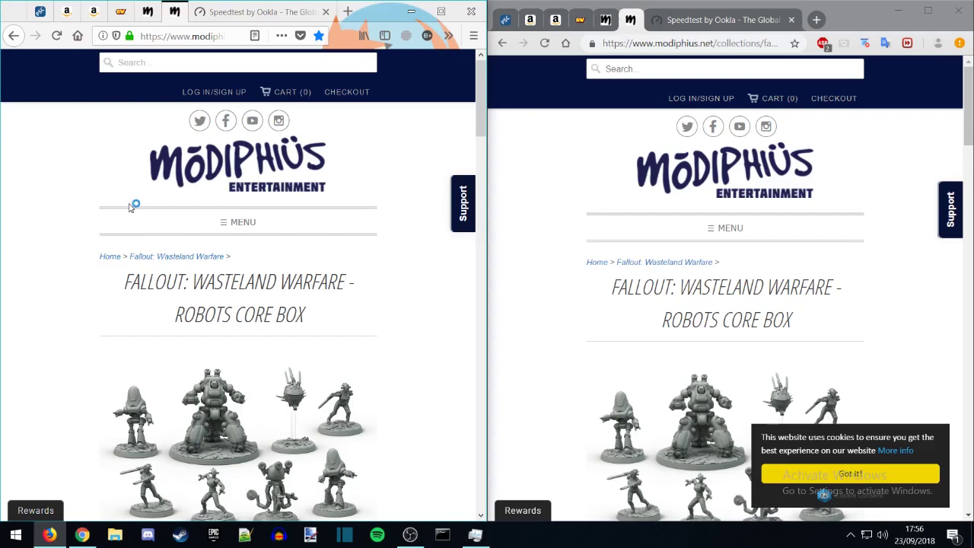
- Copy the waylandgames Top Site link in a new Firefox tab and load it there
left_click(348, 11)
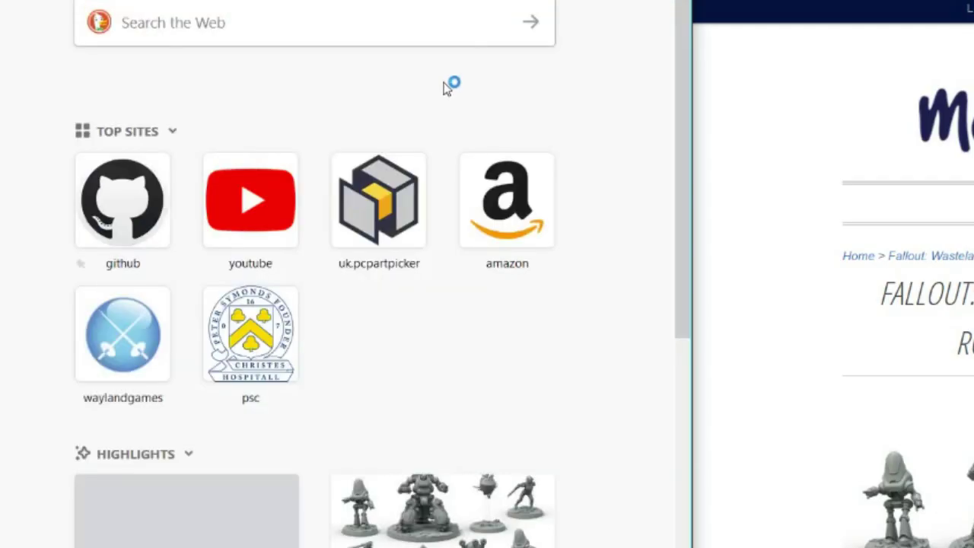
scroll(578, 228, "down", 5)
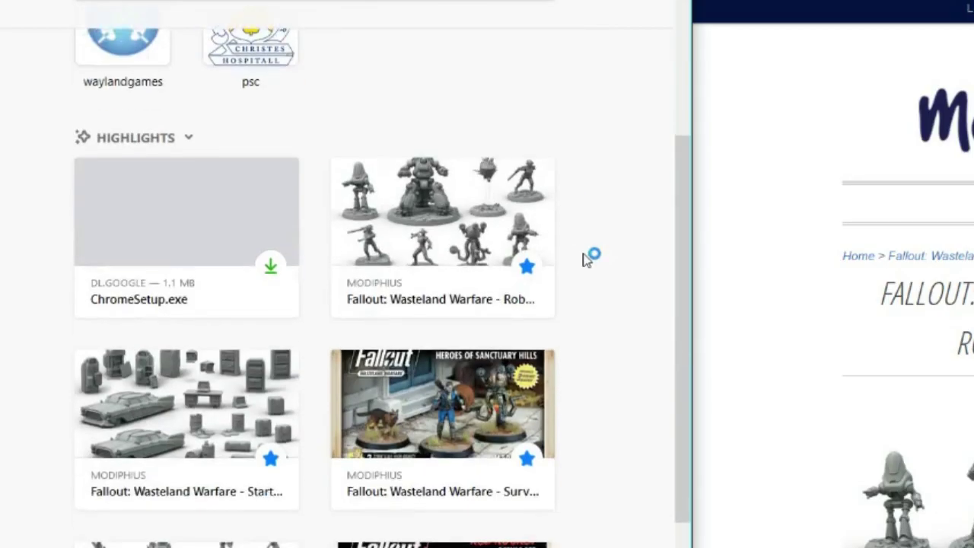
scroll(592, 270, "up", 5)
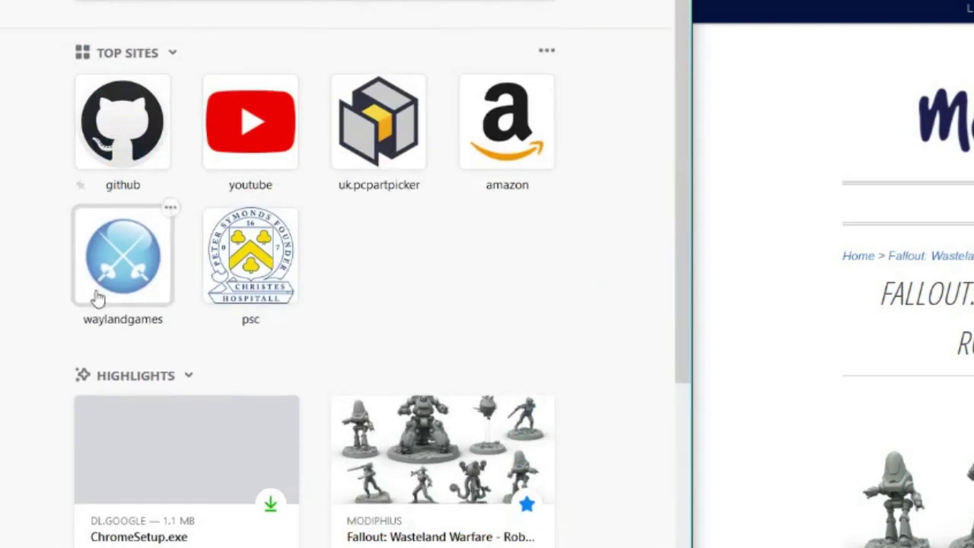
right_click(144, 280)
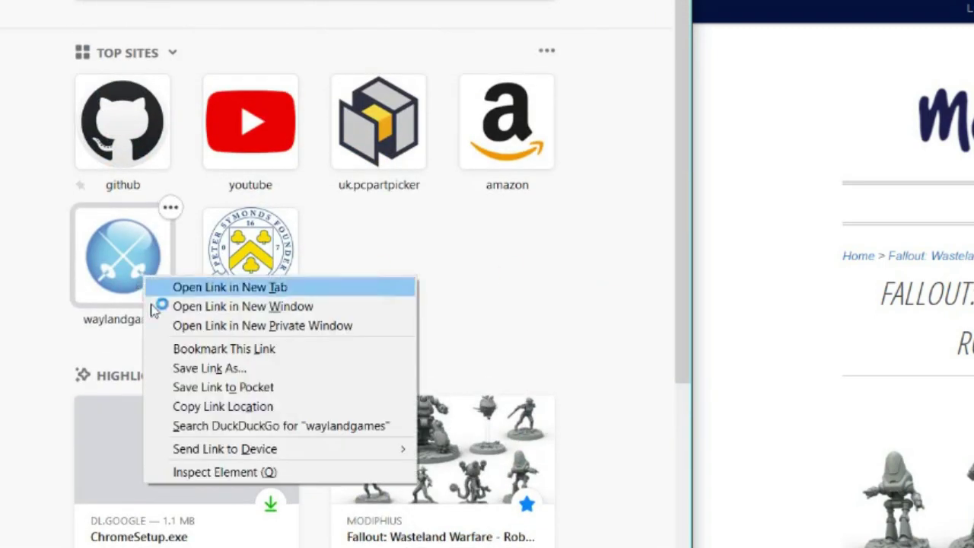
left_click(282, 405)
left_click(245, 36)
type("https://www.waylandgames.co.uk/")
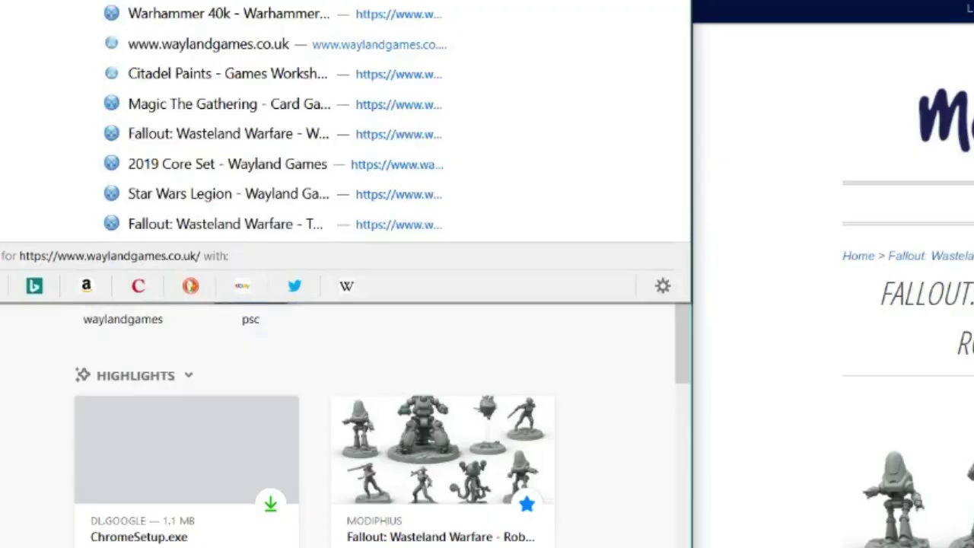
key("Return")
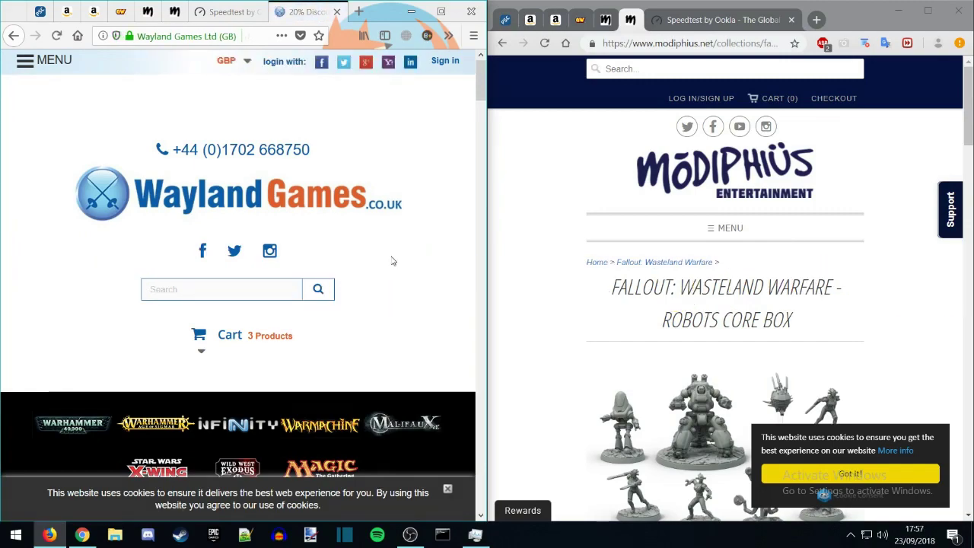
scroll(389, 261, "down", 5)
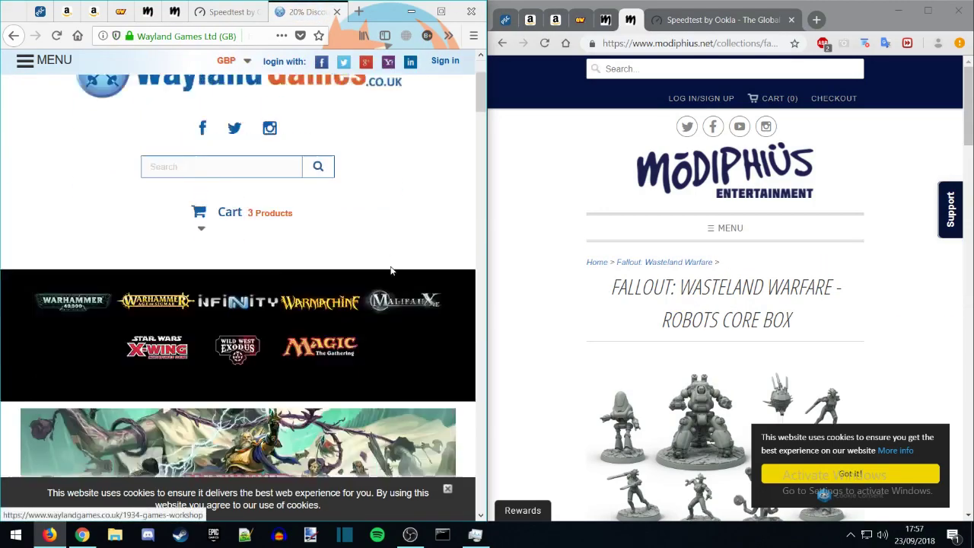
scroll(369, 240, "up", 3)
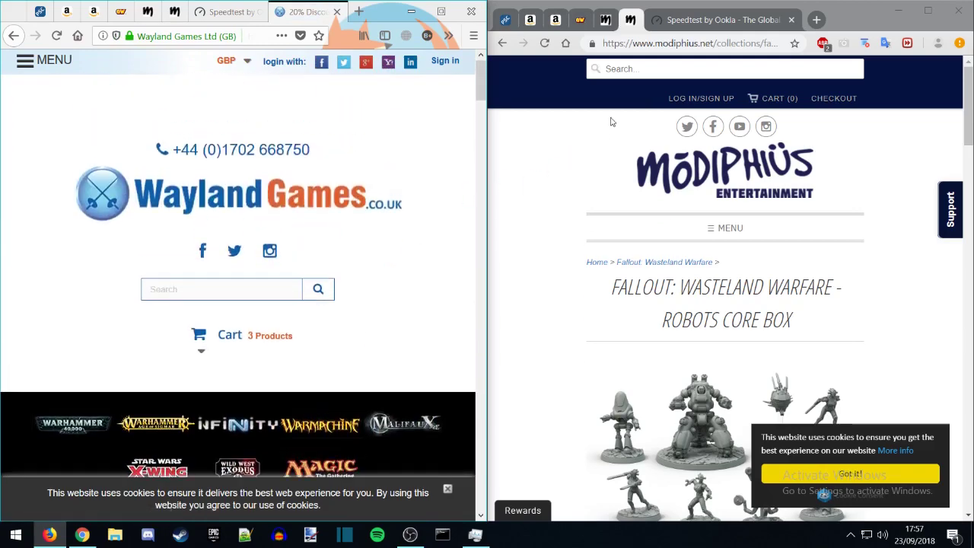
- Load the copied Wayland Games address in a new Chrome tab, then bring up Task Manager
left_click(817, 19)
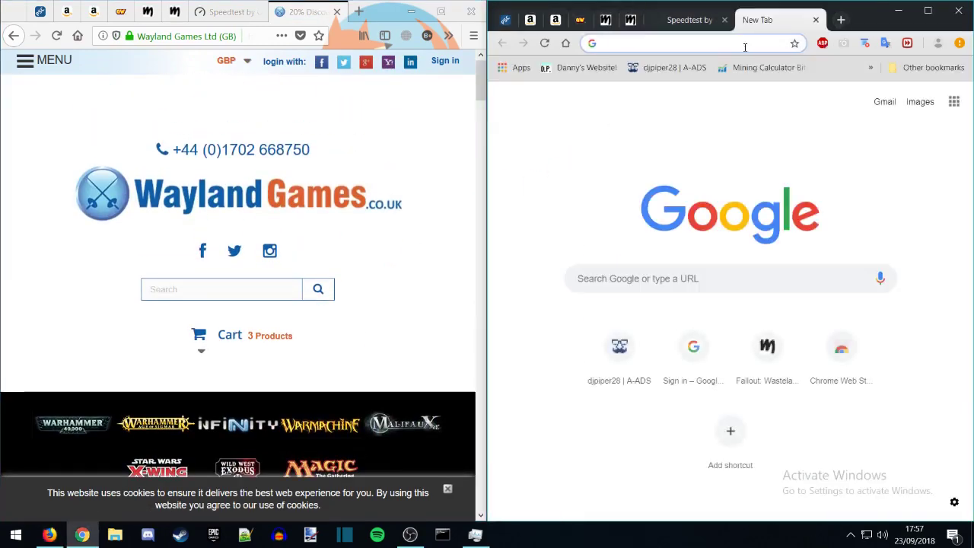
type("https://www.waylandgames.co.uk/")
key("Return")
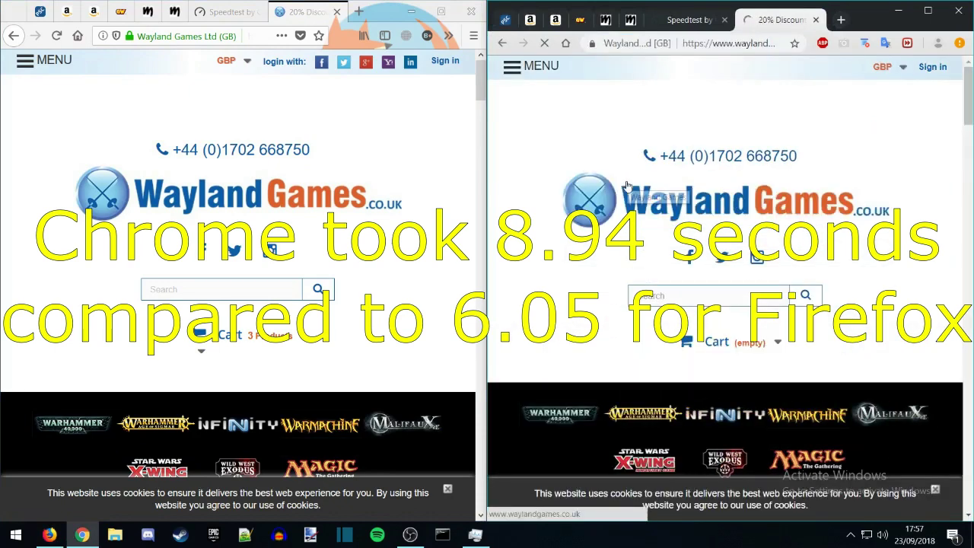
left_click(477, 536)
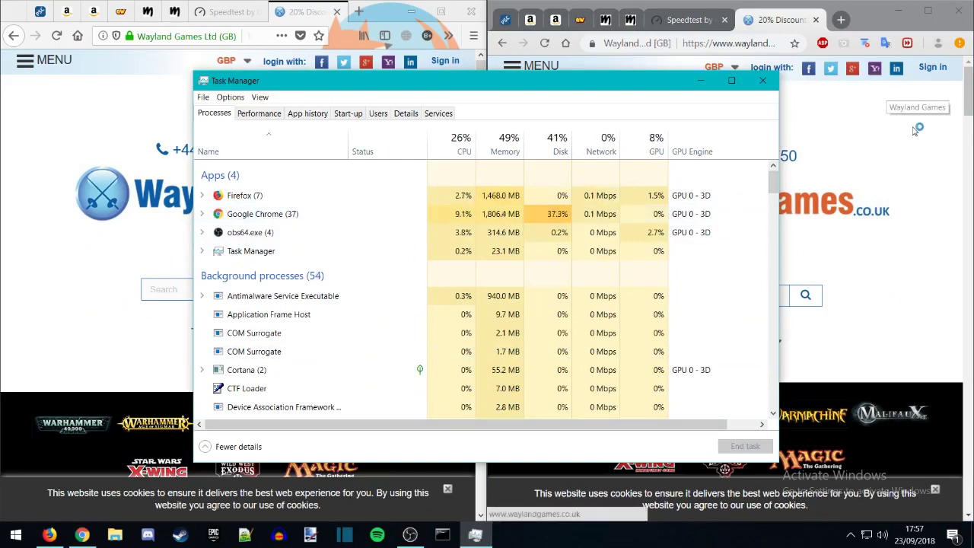
- Check Task Manager's CPU and Memory graphs, return to Processes, and put Chrome in front
left_click(845, 27)
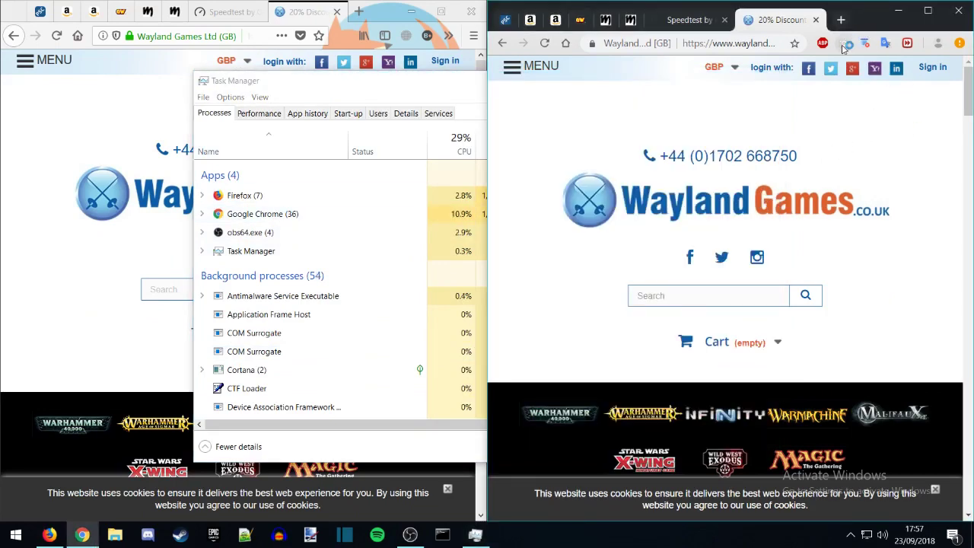
key("alt+Tab")
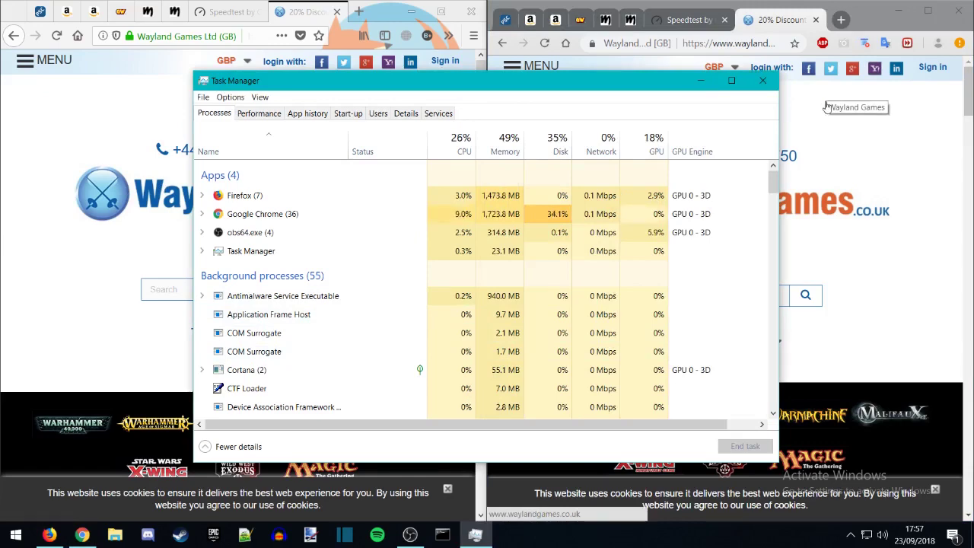
left_click(266, 114)
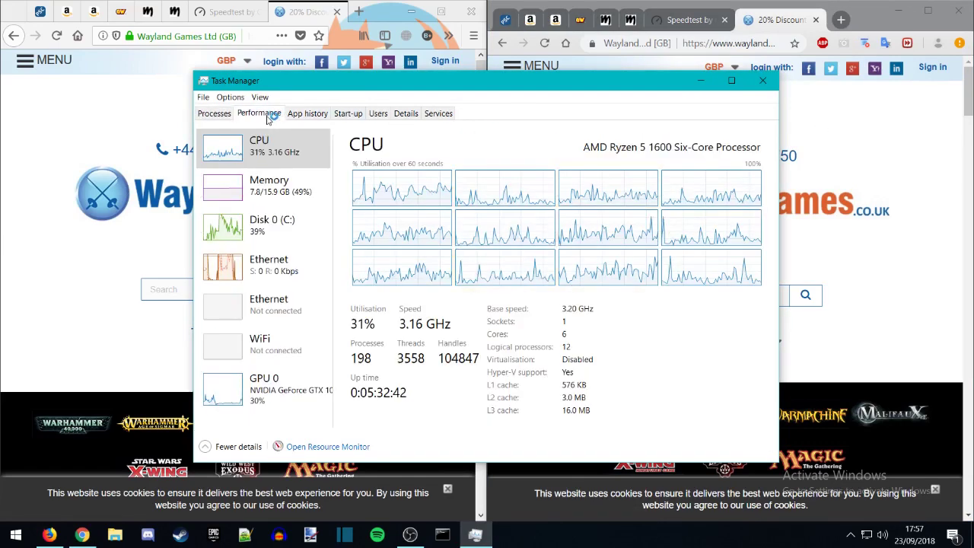
left_click(258, 194)
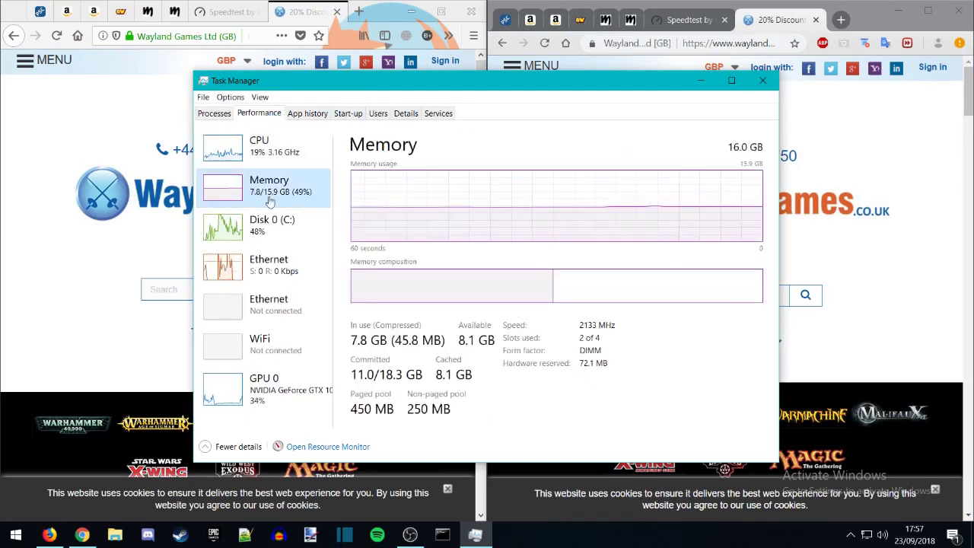
left_click(215, 114)
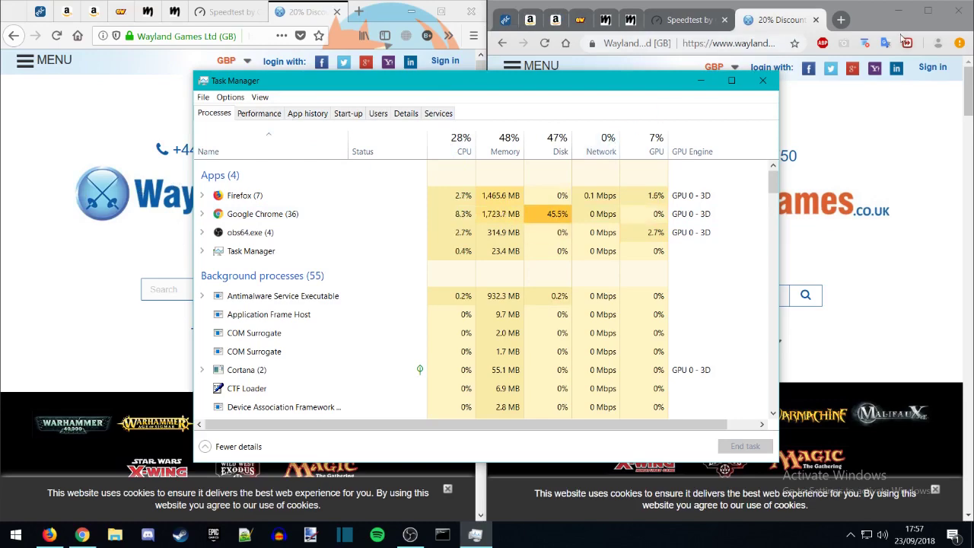
left_click(866, 21)
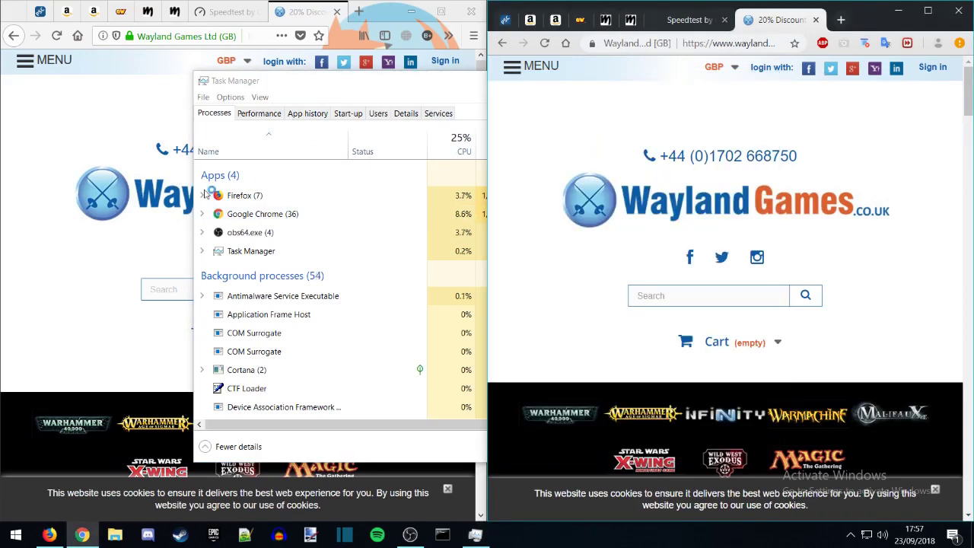
- Bring the Firefox window in front of Task Manager
left_click(41, 221)
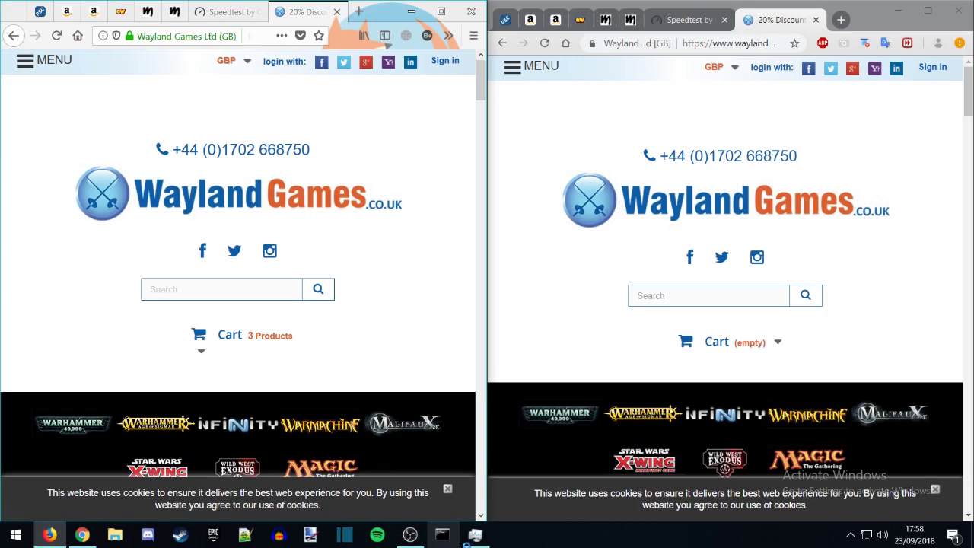
- Expand and collapse Chrome's process group, nudge Task Manager down, then bring Firefox forward
left_click(468, 539)
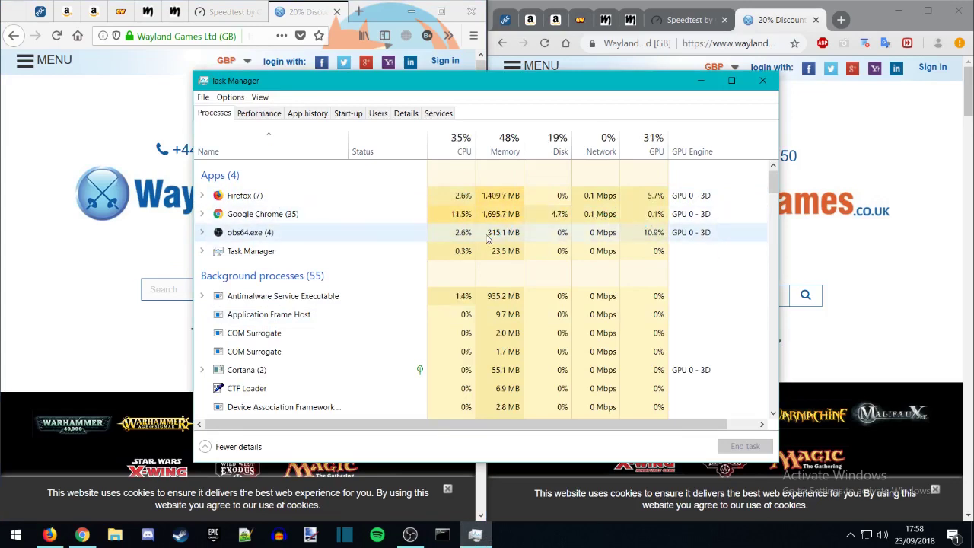
left_click(562, 216)
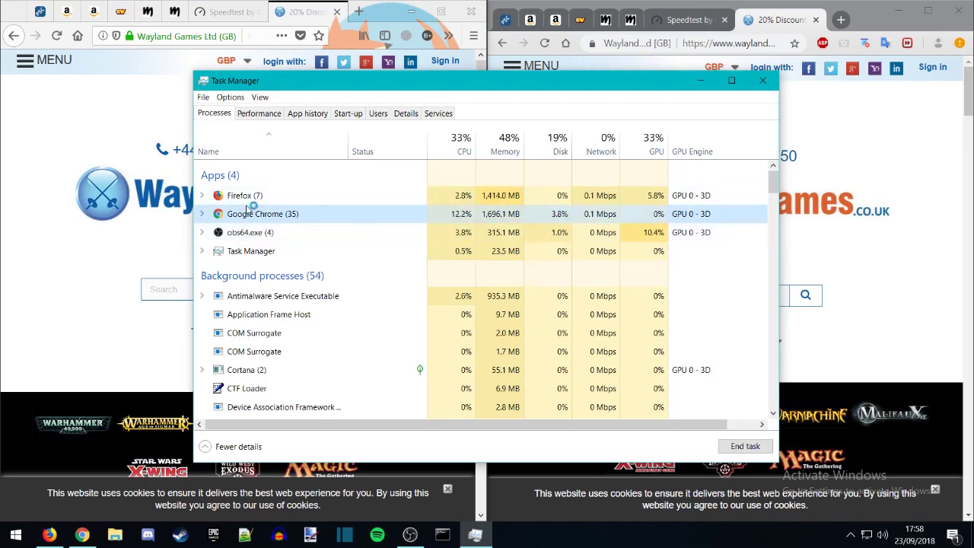
left_click(203, 215)
scroll(498, 285, "down", 10)
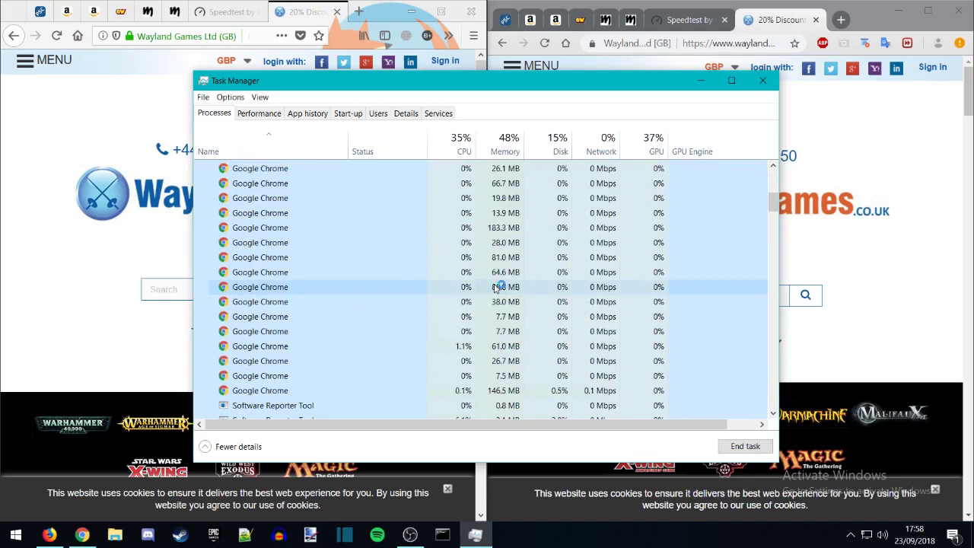
scroll(386, 243, "up", 5)
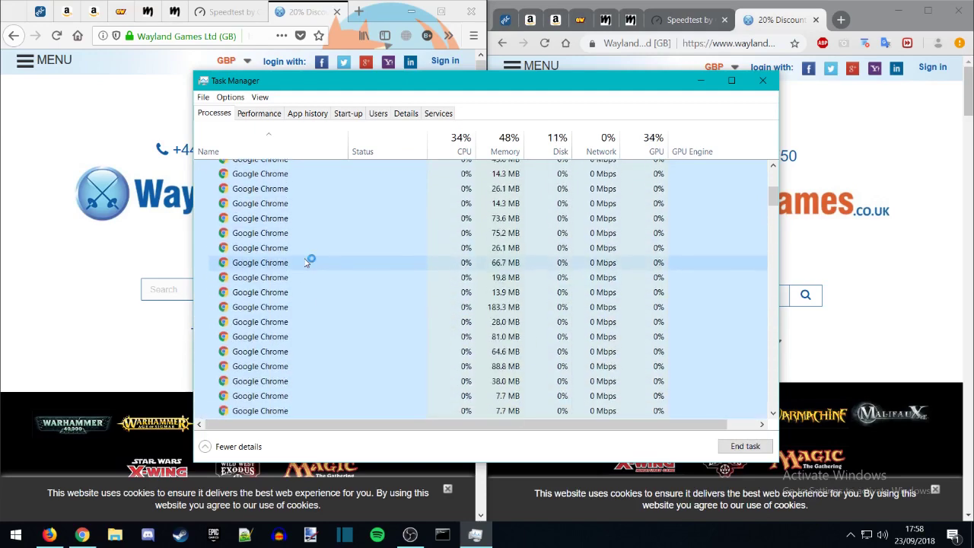
scroll(279, 251, "up", 5)
left_click(203, 214)
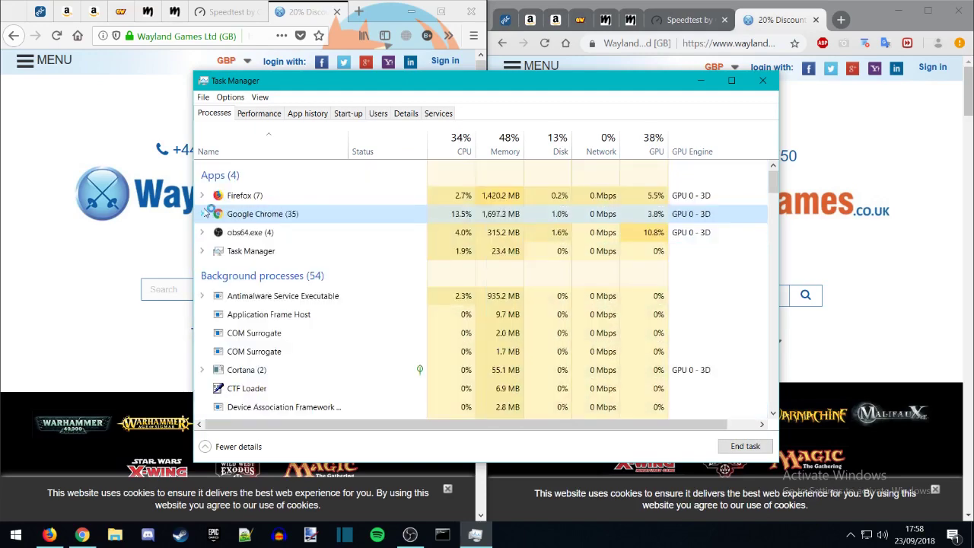
left_click_drag(421, 86, 452, 119)
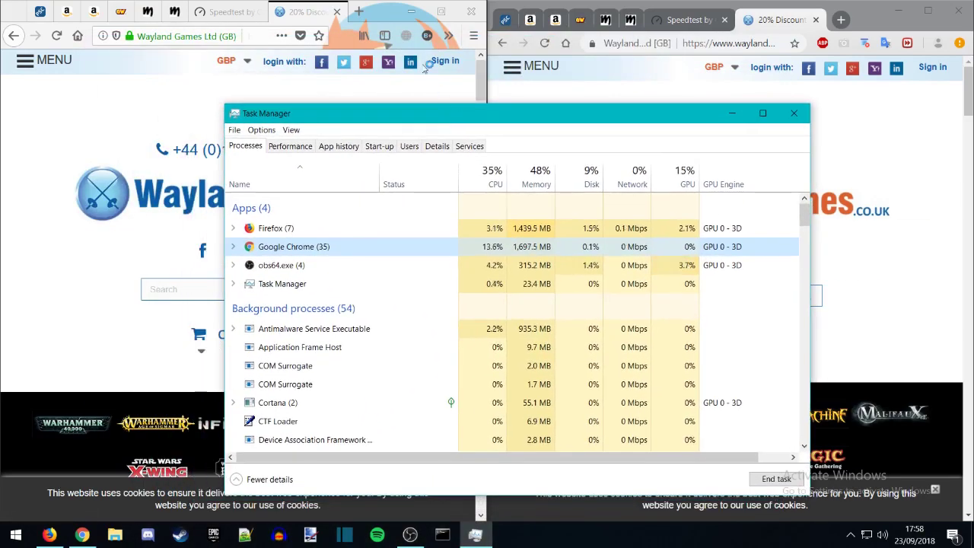
left_click(378, 12)
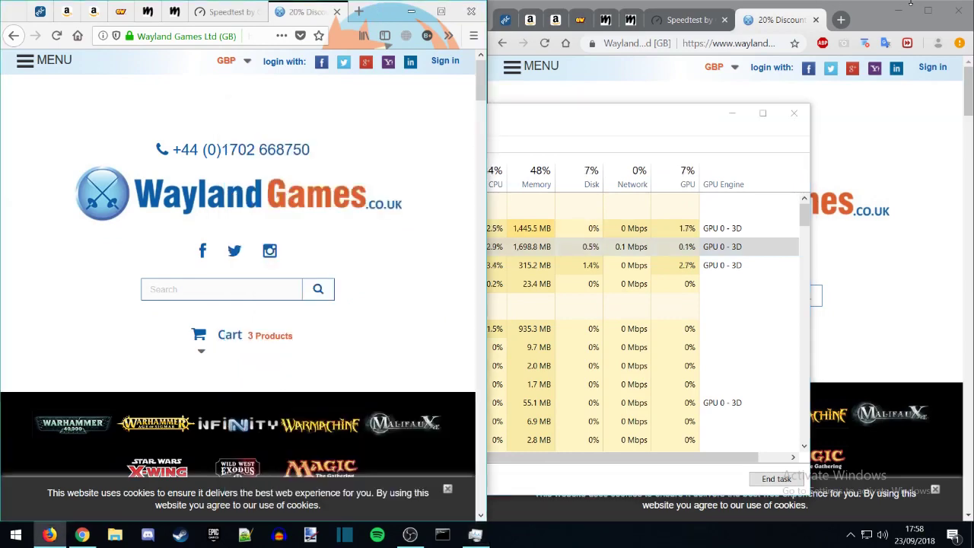
- Customise Firefox to move Add-ons into the toolbar overflow menu, then show that list
left_click(875, 29)
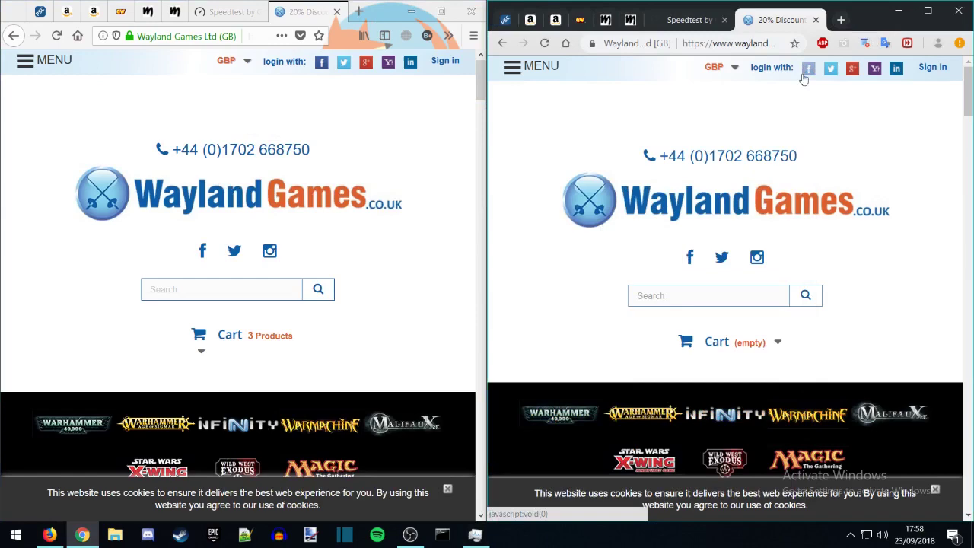
scroll(714, 294, "down", 3)
scroll(714, 294, "up", 3)
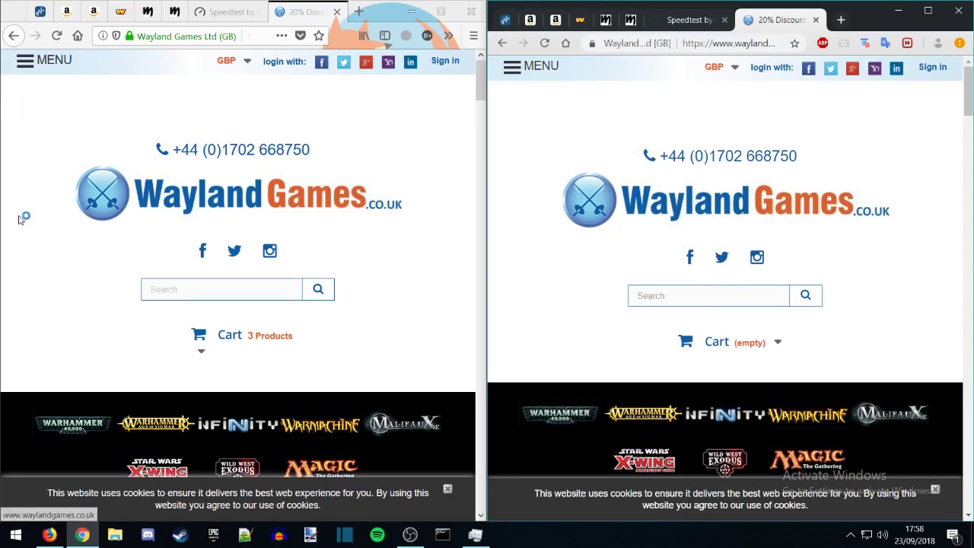
left_click(31, 240)
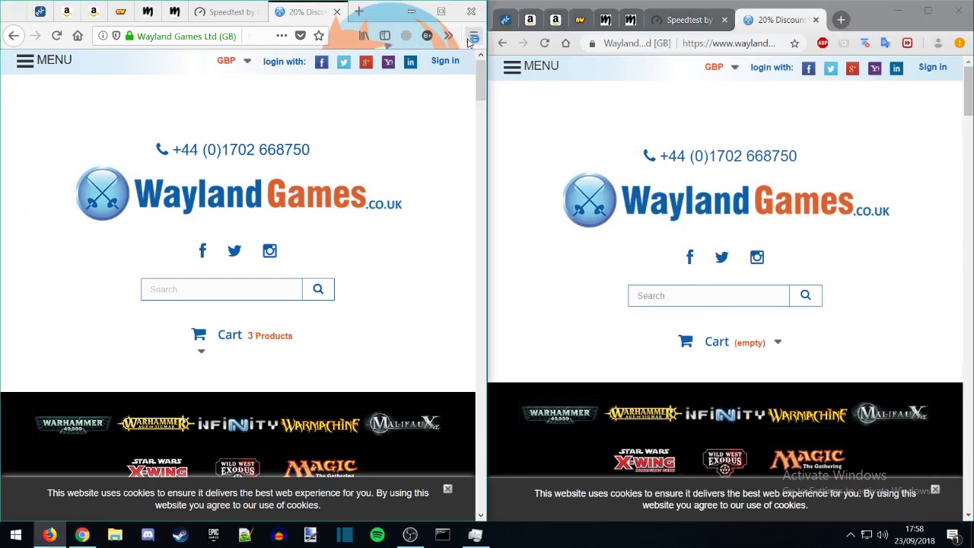
right_click(340, 46)
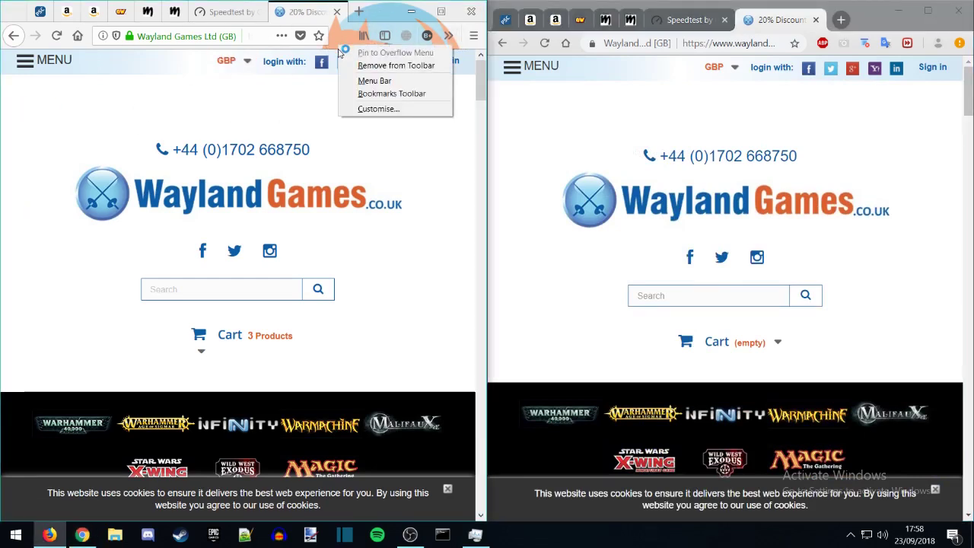
left_click(473, 36)
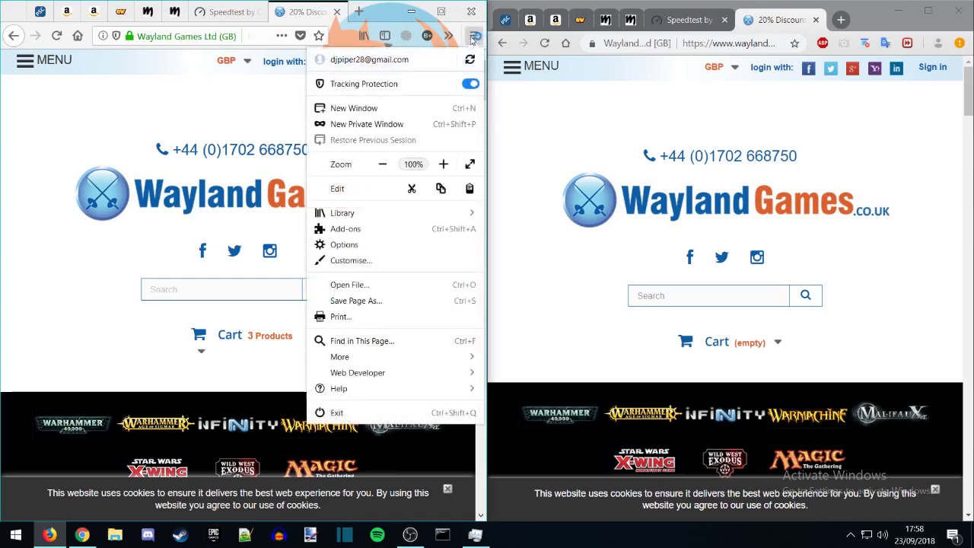
left_click(379, 265)
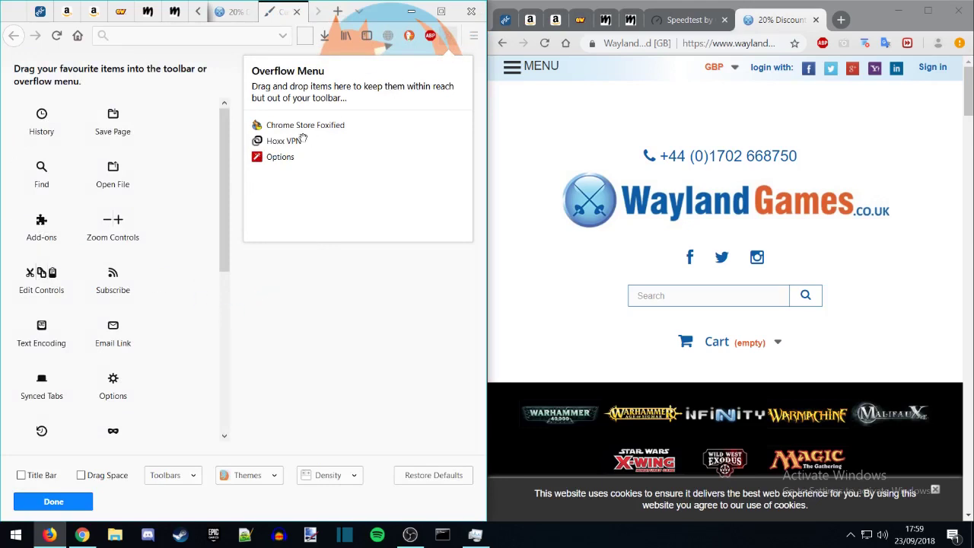
left_click_drag(60, 232, 327, 183)
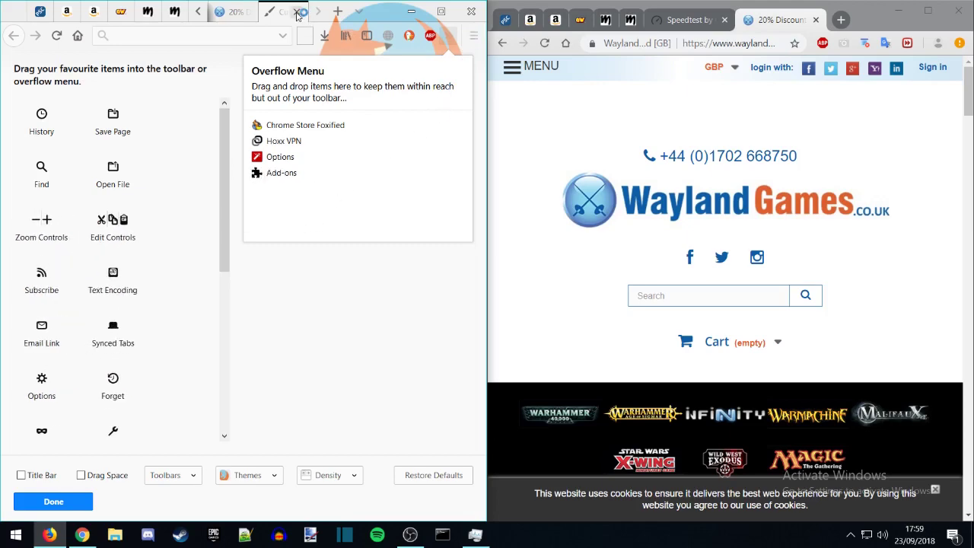
left_click(297, 12)
left_click(449, 36)
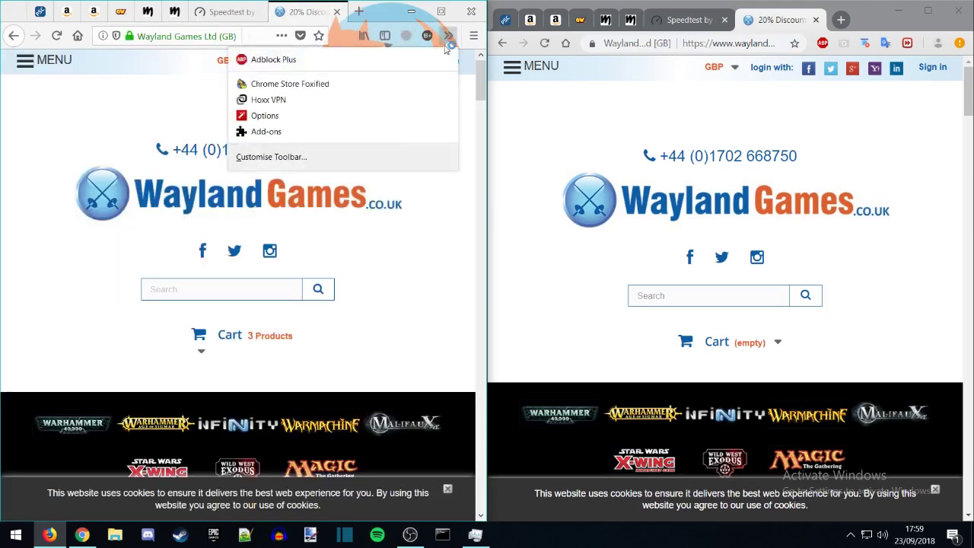
- Open the Add-ons Manager and list the installed Extensions
left_click(268, 131)
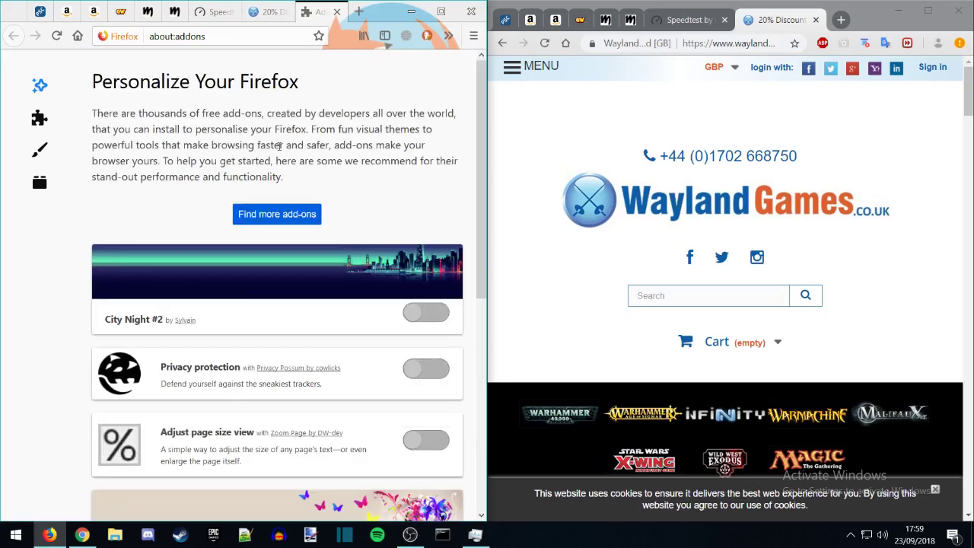
scroll(271, 156, "down", 3)
scroll(241, 178, "up", 3)
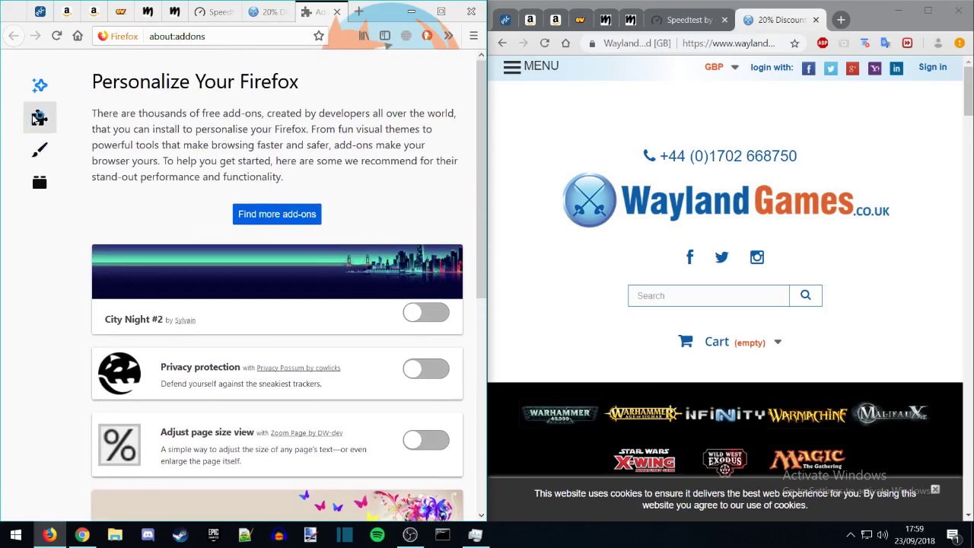
left_click(38, 118)
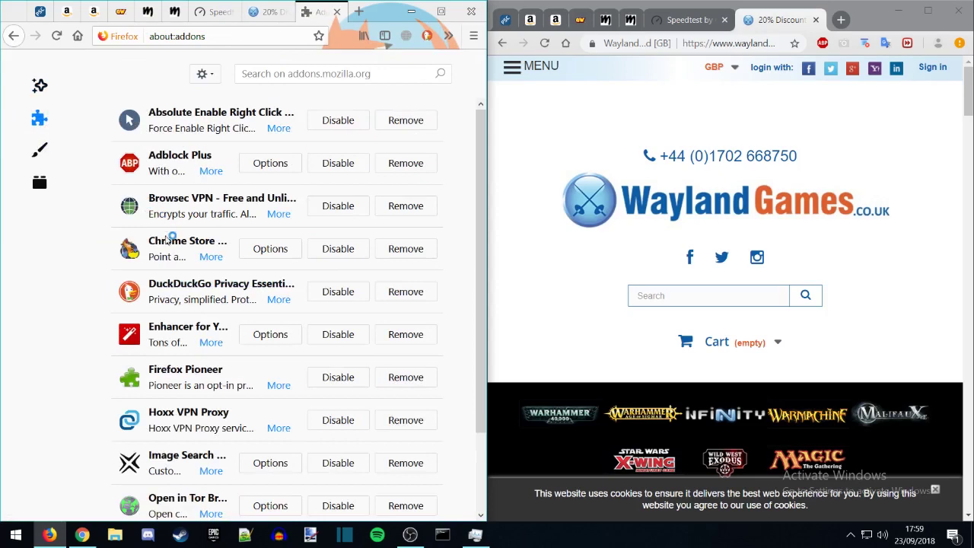
- View the Chrome Store Foxified 3.4 details page and read through it
left_click(211, 258)
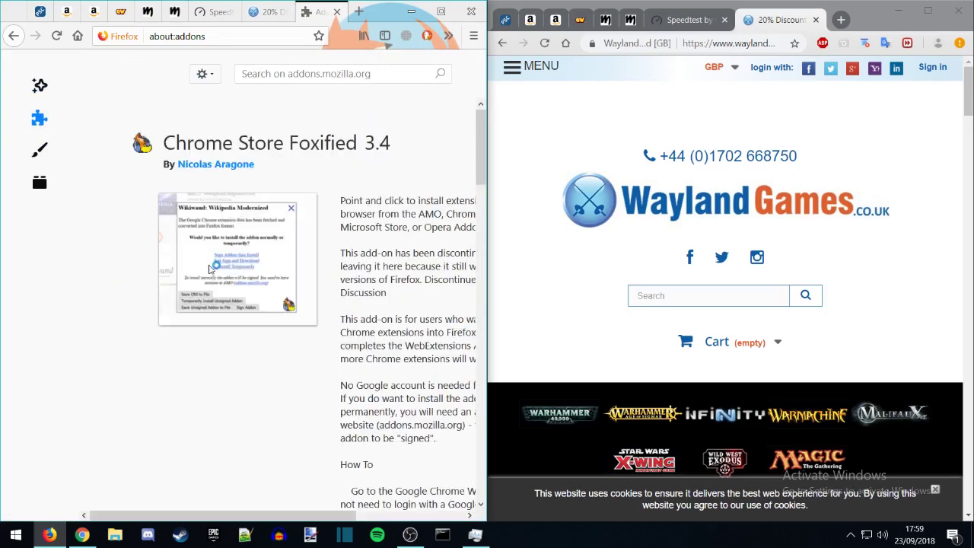
left_click_drag(163, 144, 369, 146)
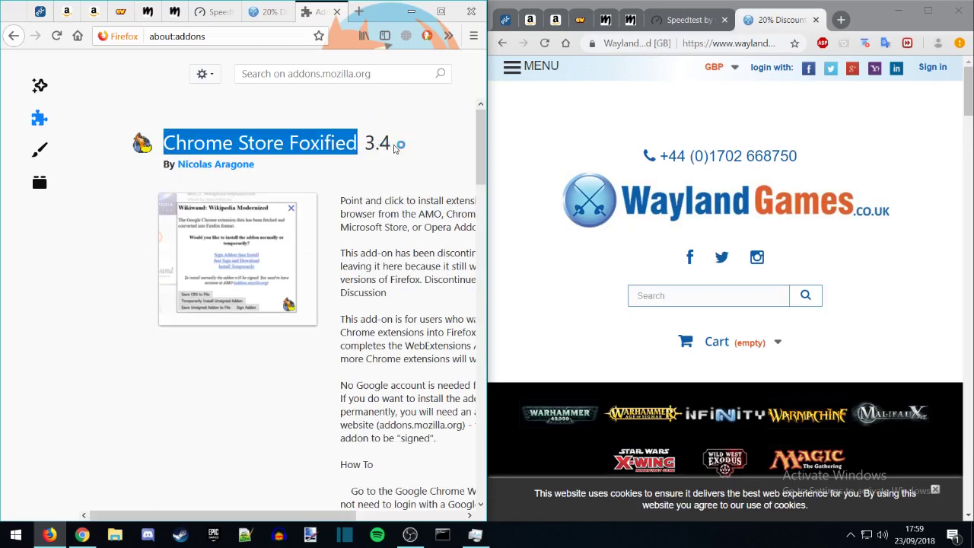
scroll(368, 224, "down", 5)
scroll(368, 224, "up", 5)
scroll(368, 226, "down", 20)
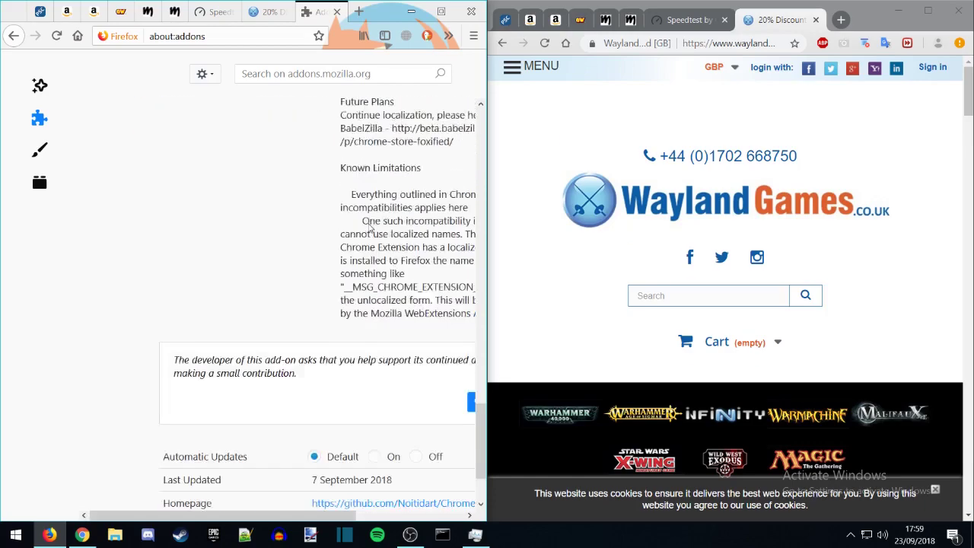
scroll(375, 228, "up", 3)
scroll(375, 228, "down", 3)
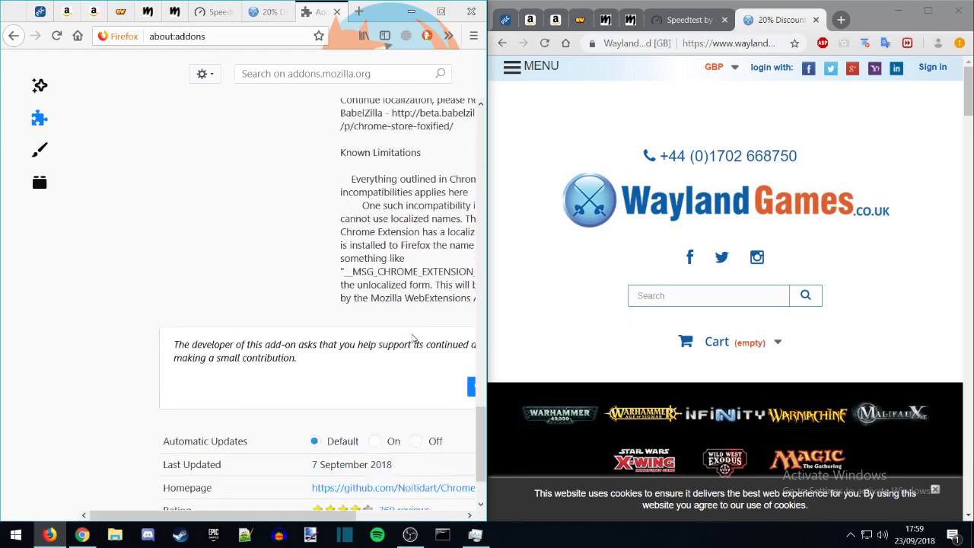
scroll(407, 228, "up", 20)
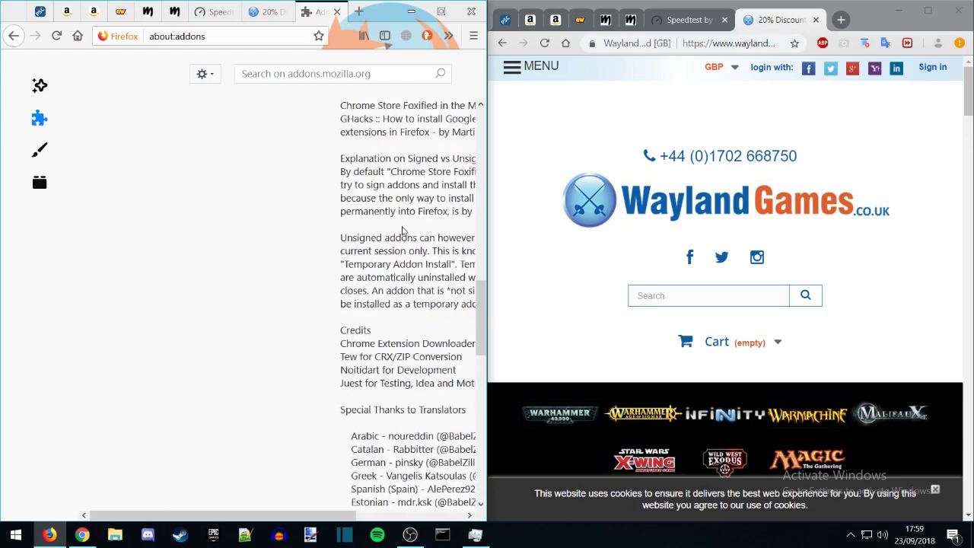
scroll(409, 225, "up", 1)
left_click(370, 237)
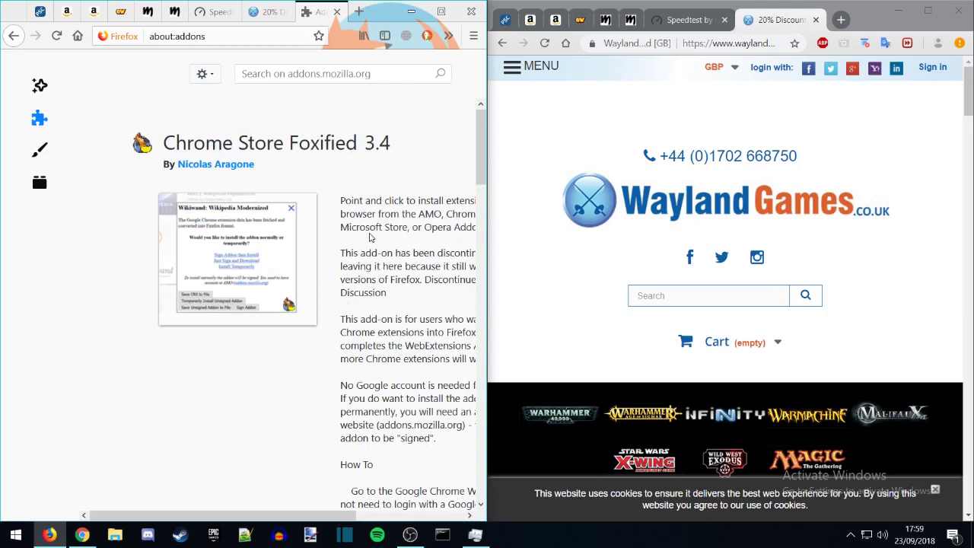
- Close the add-ons manager tab and Firefox's 20% Discount shop tab
left_click(338, 13)
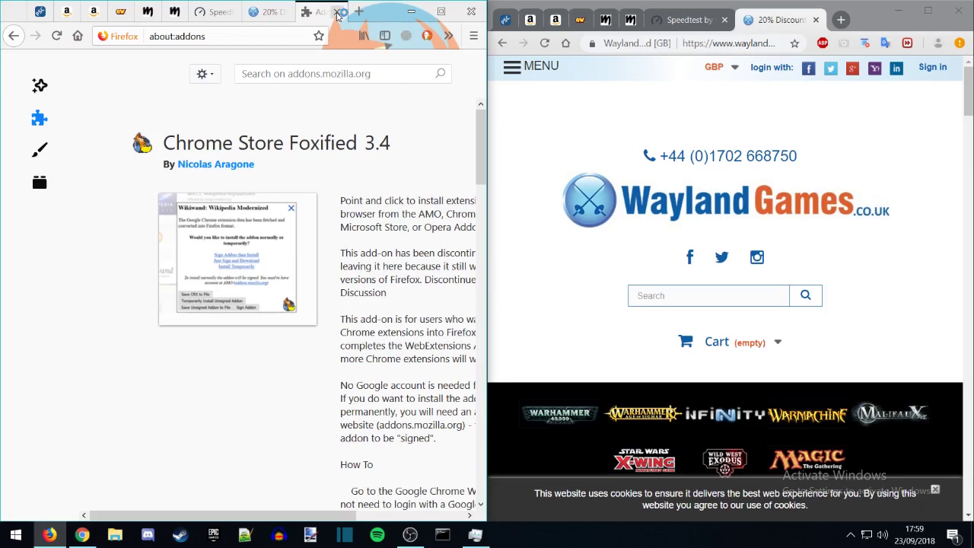
left_click(533, 126)
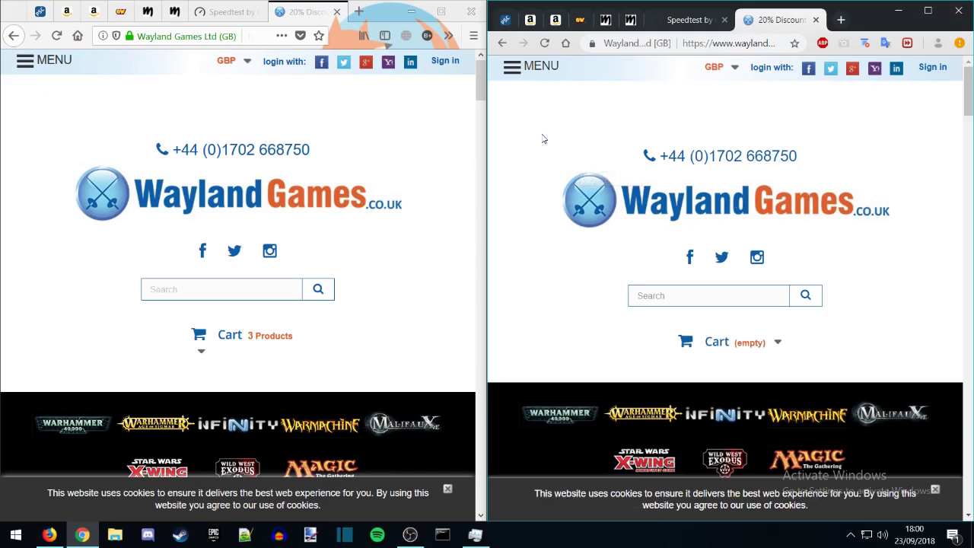
left_click(337, 12)
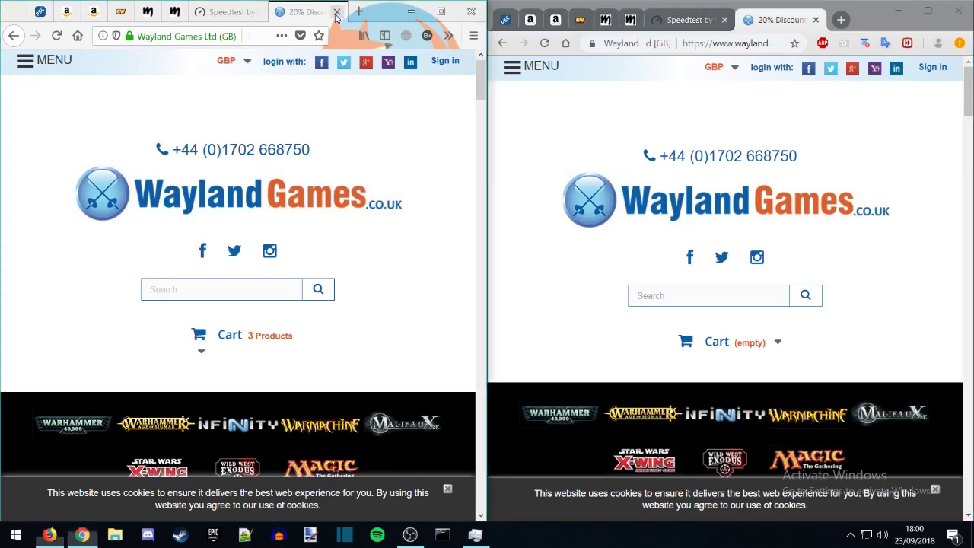
- Close Chrome's shop tab, show its 15.49 Mbps Speedtest result, and rerun Firefox's test
left_click(816, 20)
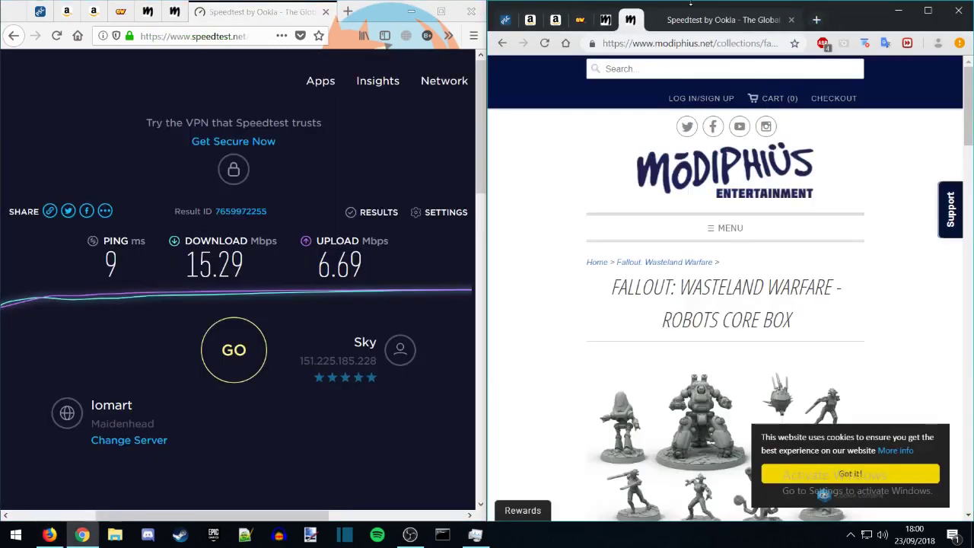
left_click(703, 17)
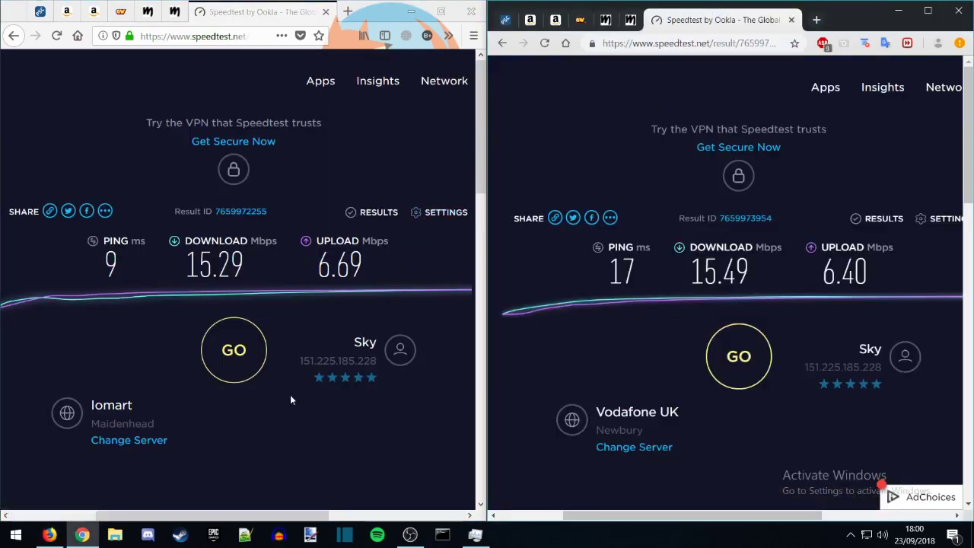
left_click(234, 350)
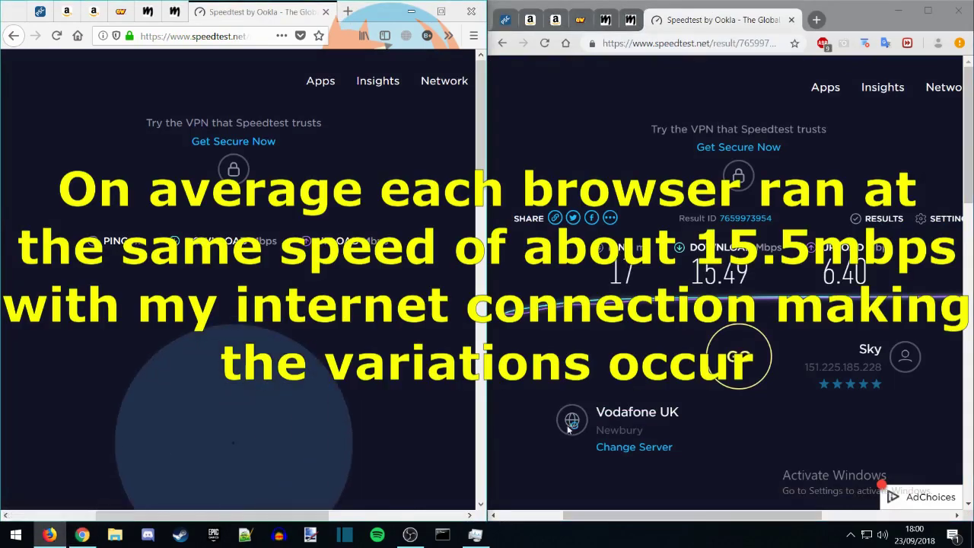